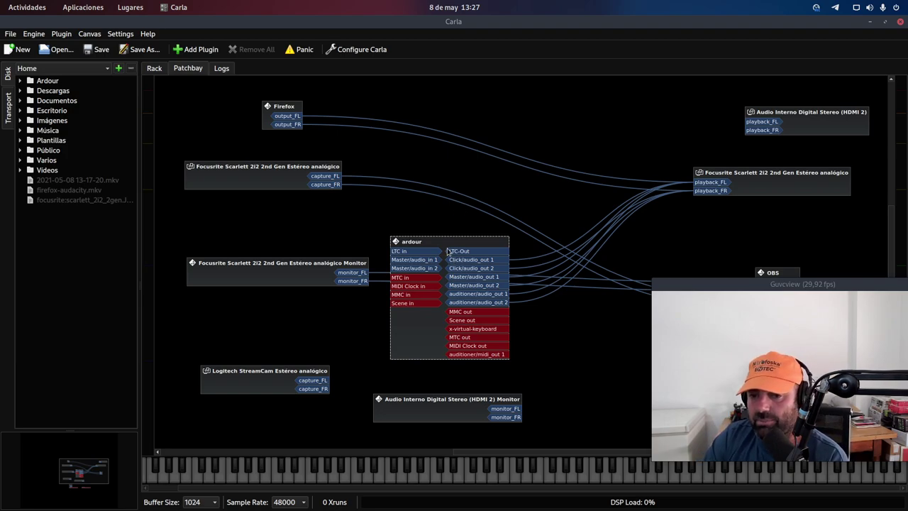
# Switch to Ardour and add one mono audio track named Microfono
pyautogui.moveTo(449, 248); pyautogui.dragTo(539, 261)
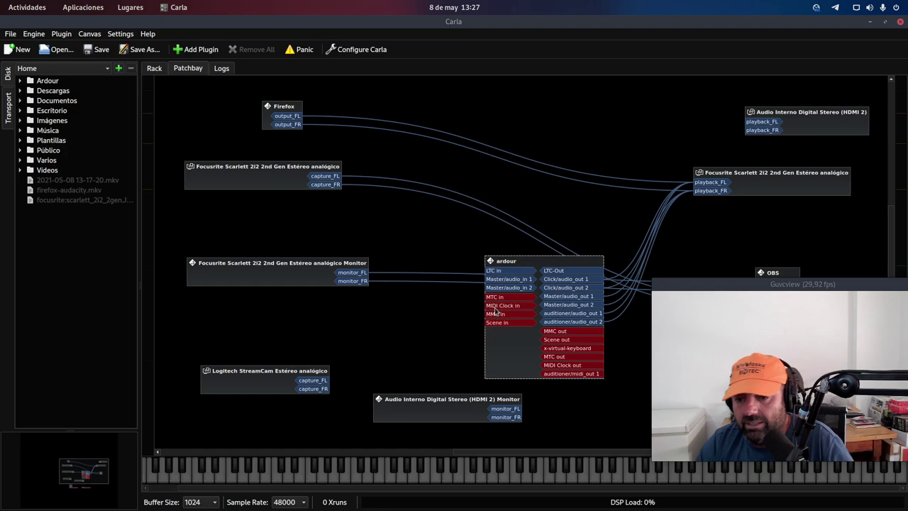
pyautogui.click(27, 7)
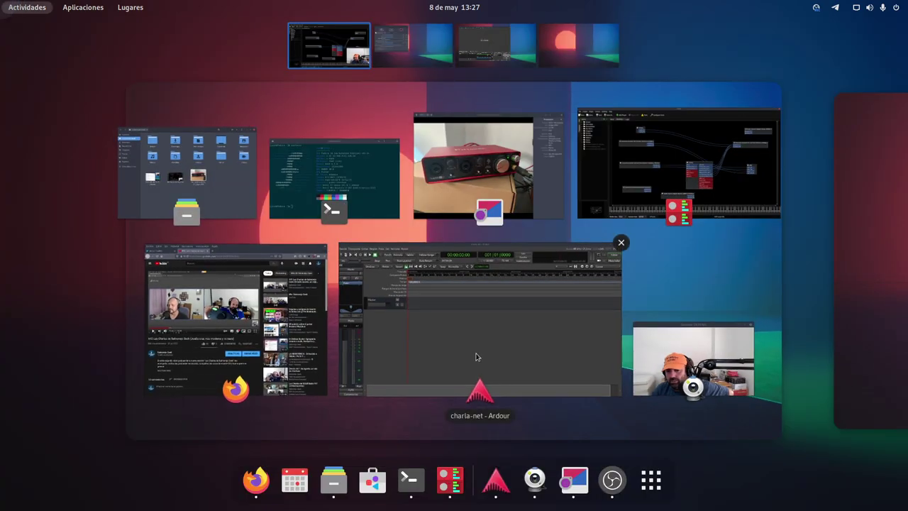
pyautogui.click(478, 357)
pyautogui.doubleClick(140, 290)
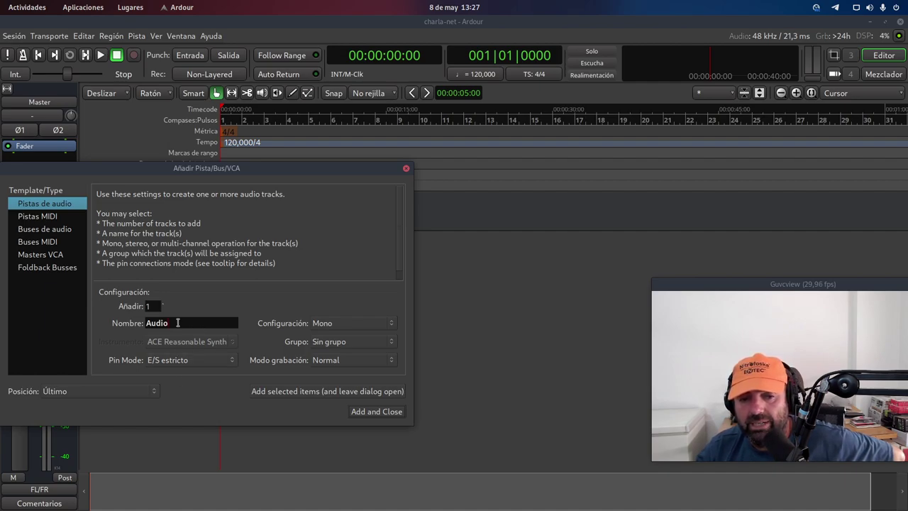
pyautogui.moveTo(178, 323); pyautogui.dragTo(147, 321)
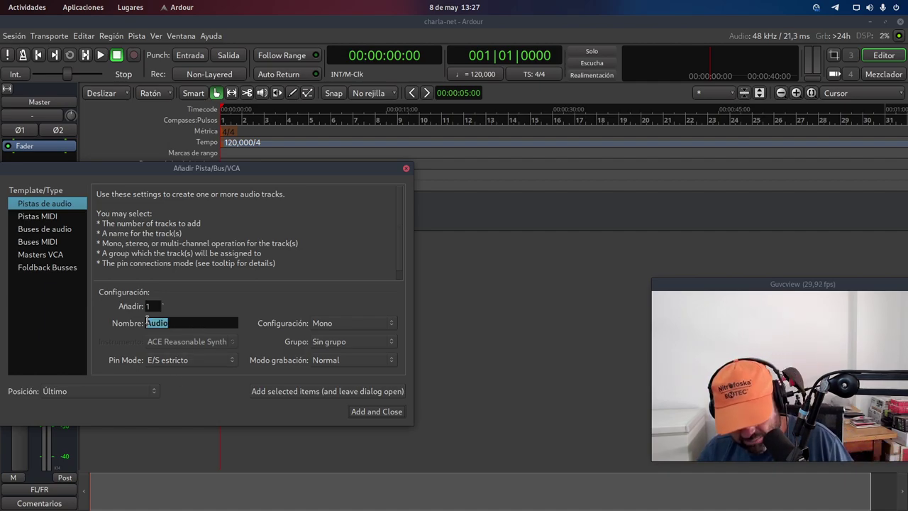
pyautogui.write('Microfono')
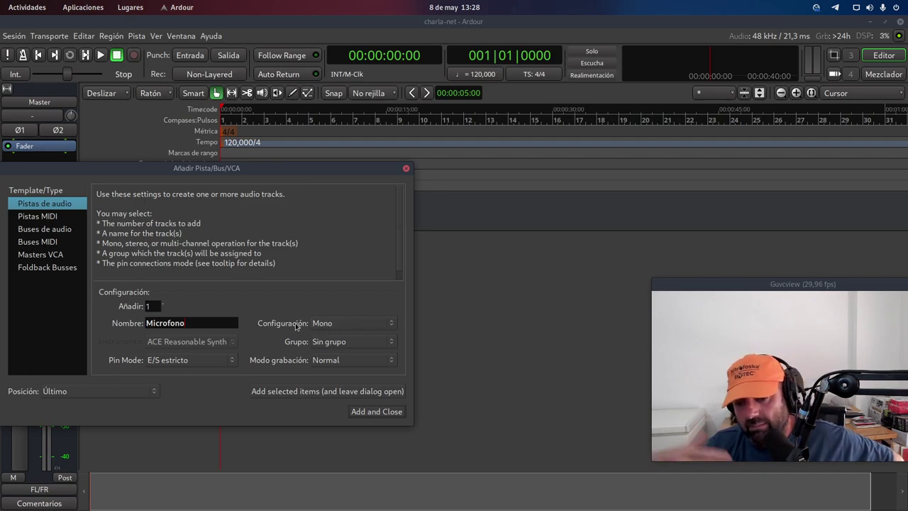
pyautogui.click(376, 411)
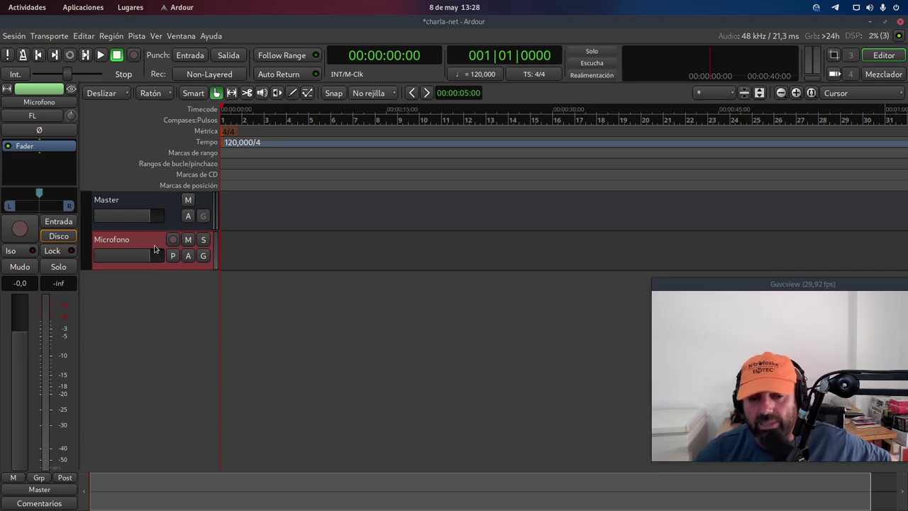
# Add a second mono audio track named Navegador below the Microfono track
pyautogui.doubleClick(140, 327)
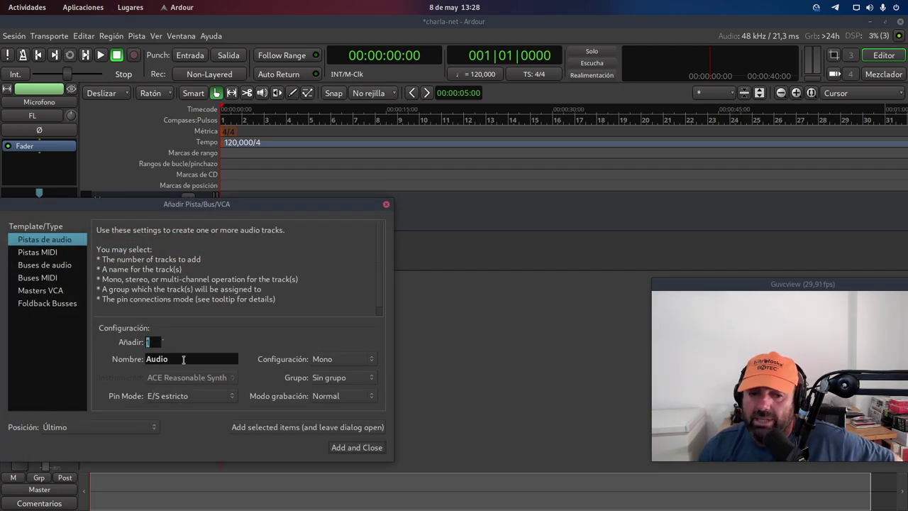
pyautogui.moveTo(183, 360); pyautogui.dragTo(144, 360)
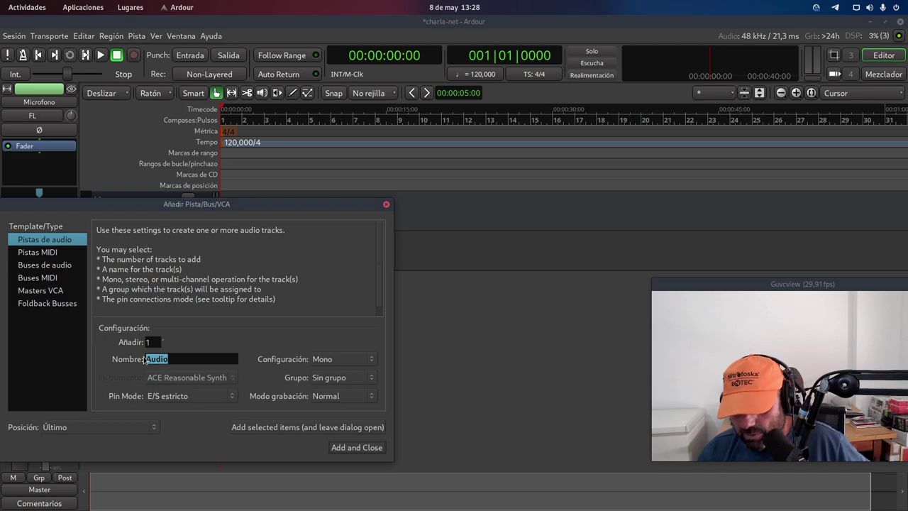
pyautogui.press('BackSpace')
pyautogui.write('N')
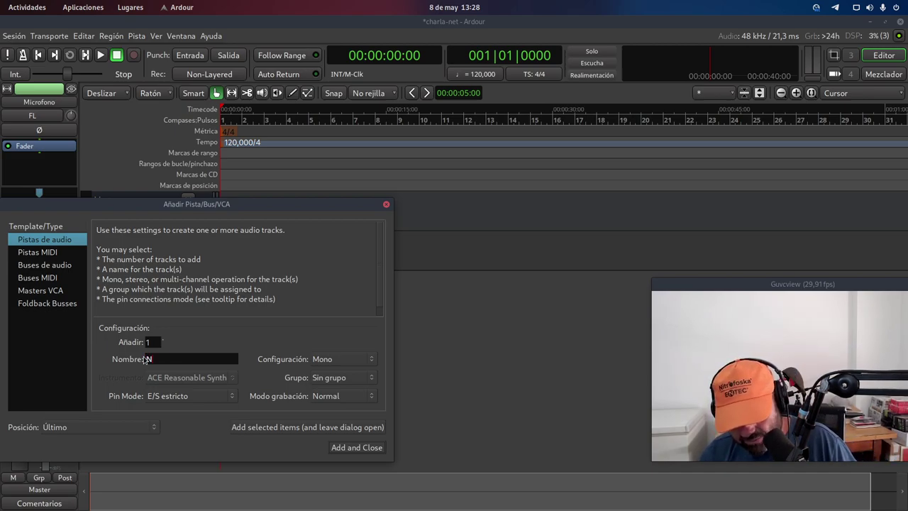
pyautogui.write('avega')
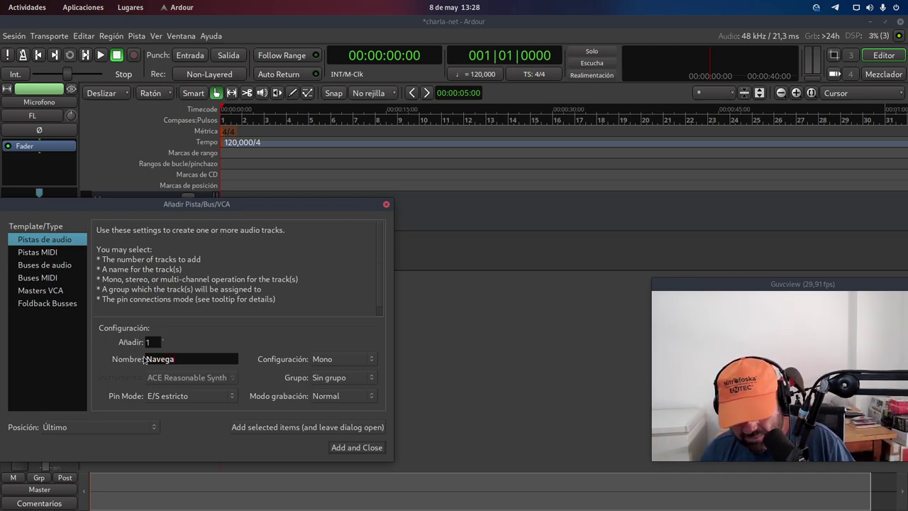
pyautogui.press('BackSpace')
pyautogui.press('BackSpace')
pyautogui.press('BackSpace')
pyautogui.press('BackSpace')
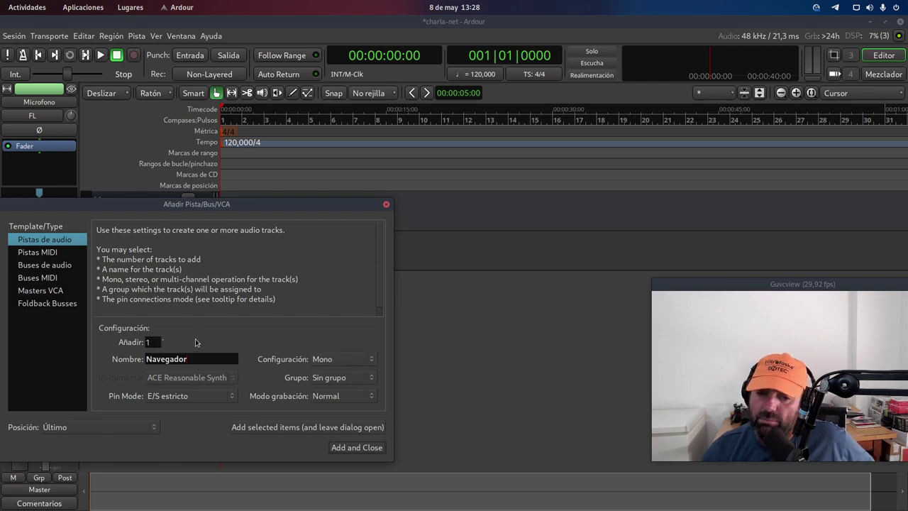
pyautogui.click(350, 447)
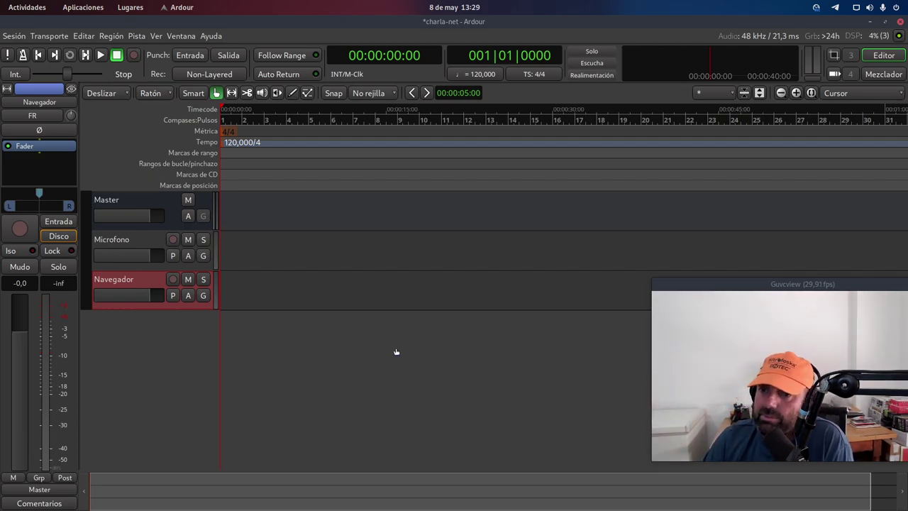
# Switch to Carla and spread out the ardour, Firefox and Focusrite capture nodes in the patchbay so their cables can be followed
pyautogui.moveTo(1, 2)
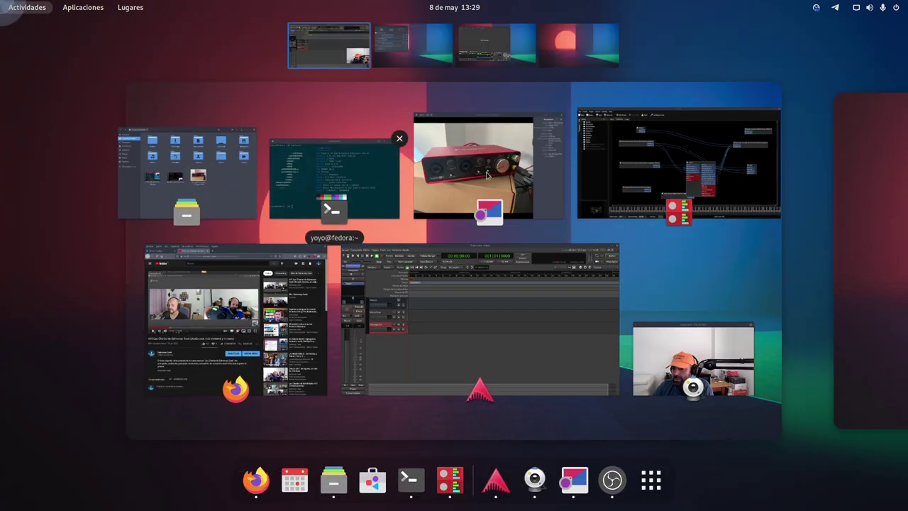
pyautogui.click(661, 179)
pyautogui.moveTo(509, 357); pyautogui.dragTo(496, 331)
pyautogui.moveTo(551, 224); pyautogui.dragTo(572, 198)
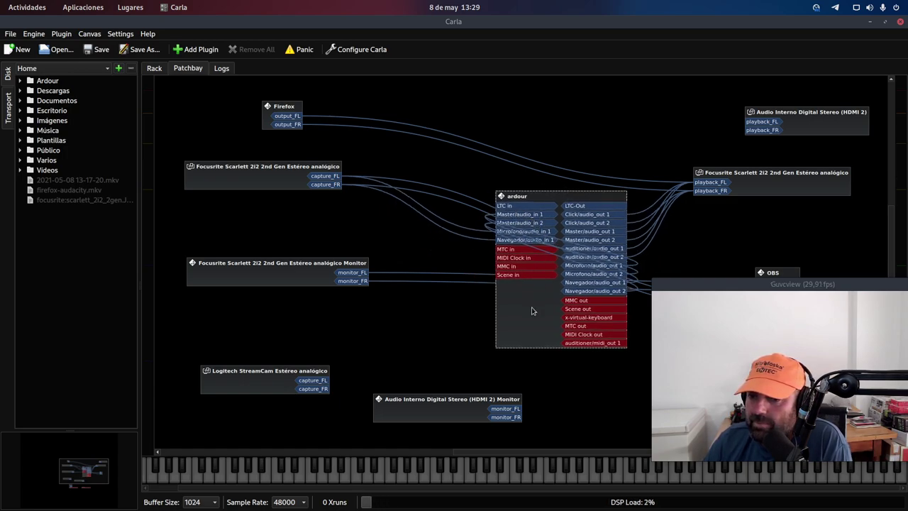
pyautogui.moveTo(532, 308); pyautogui.dragTo(498, 343)
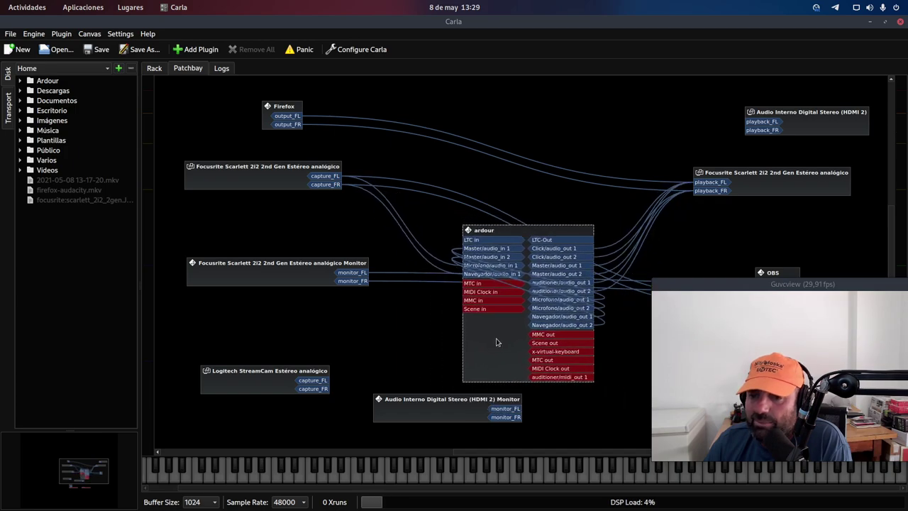
pyautogui.moveTo(289, 108); pyautogui.dragTo(230, 95)
pyautogui.moveTo(260, 170); pyautogui.dragTo(247, 159)
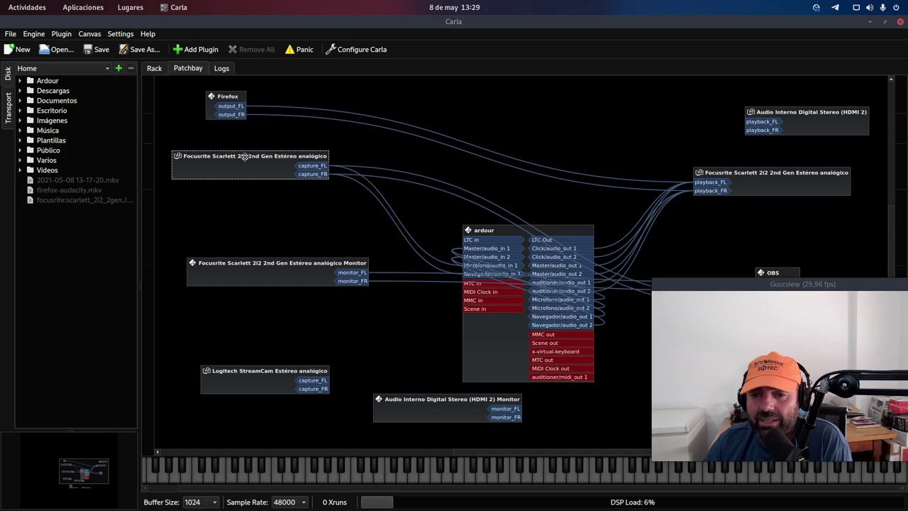
# Move the Guvcview webcam window off the OBS node and place the ardour node just beside OBS
pyautogui.click(567, 232)
pyautogui.moveTo(567, 232); pyautogui.dragTo(735, 109)
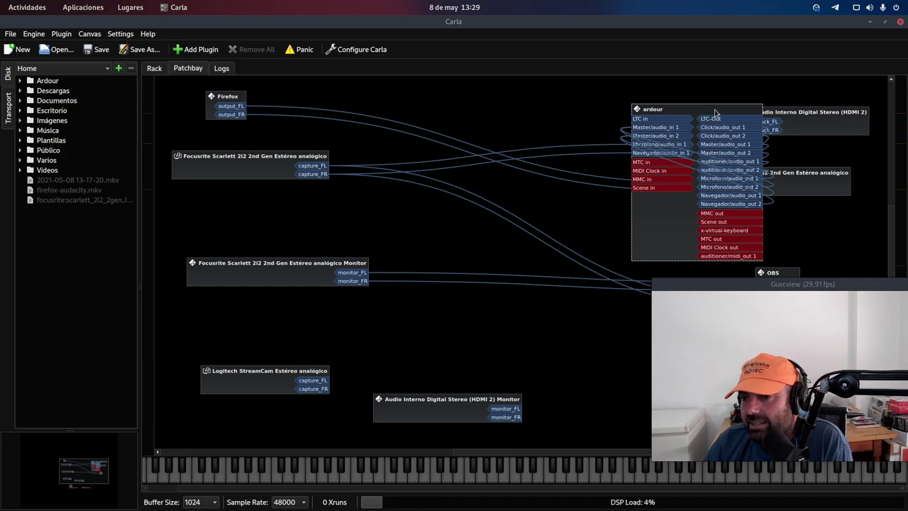
pyautogui.moveTo(698, 119); pyautogui.dragTo(557, 215)
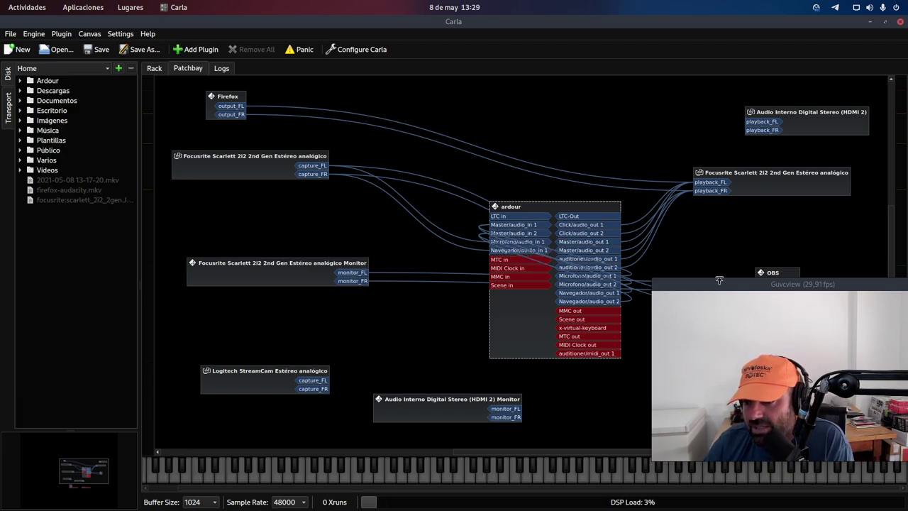
pyautogui.moveTo(718, 280); pyautogui.dragTo(720, 32)
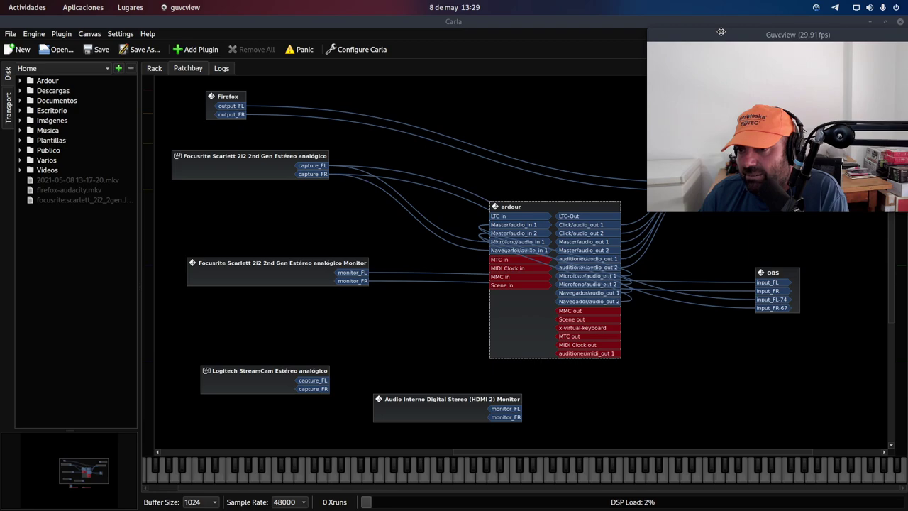
pyautogui.moveTo(599, 213); pyautogui.dragTo(672, 279)
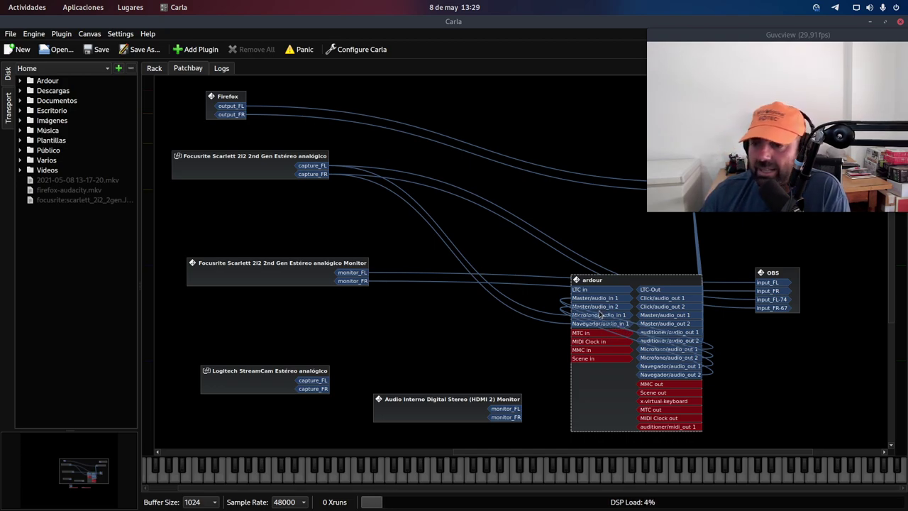
# Check the track list in Ardour, return to Carla and shift the ardour node slightly away from the OBS node
pyautogui.press('super')
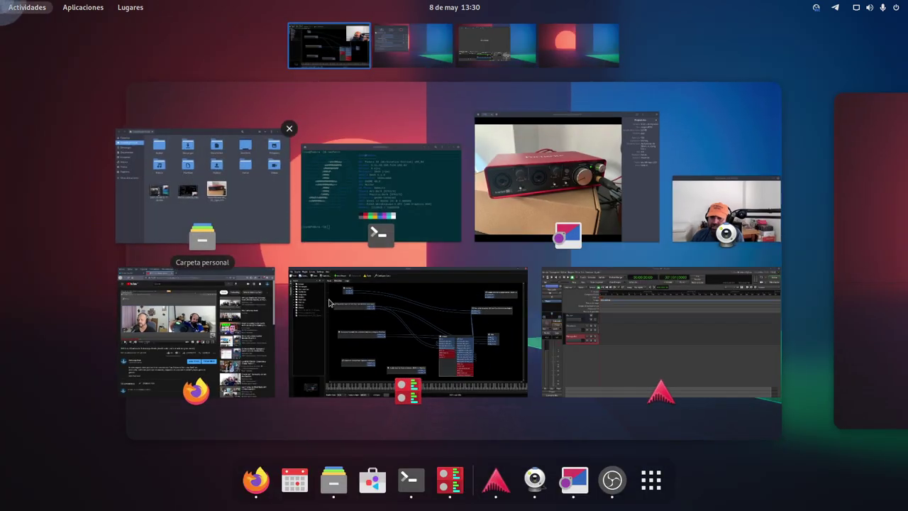
pyautogui.click(569, 317)
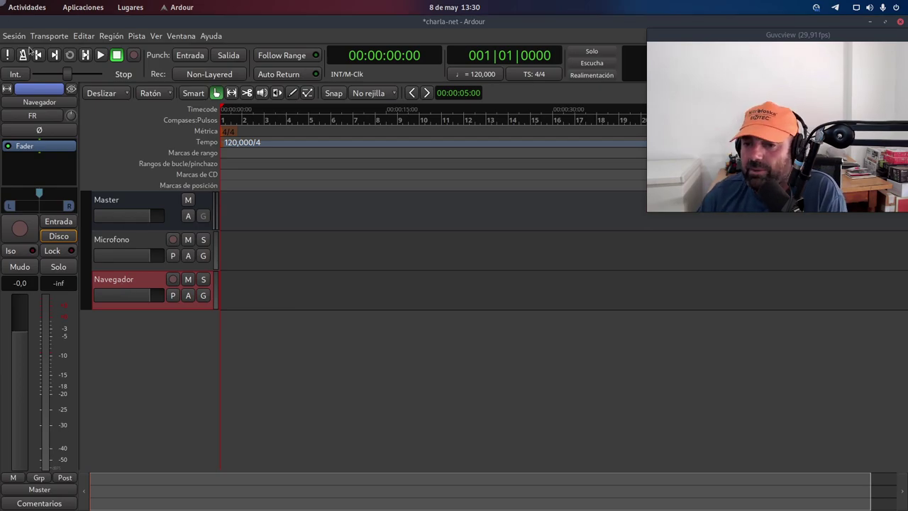
pyautogui.moveTo(1, 0)
pyautogui.click(497, 348)
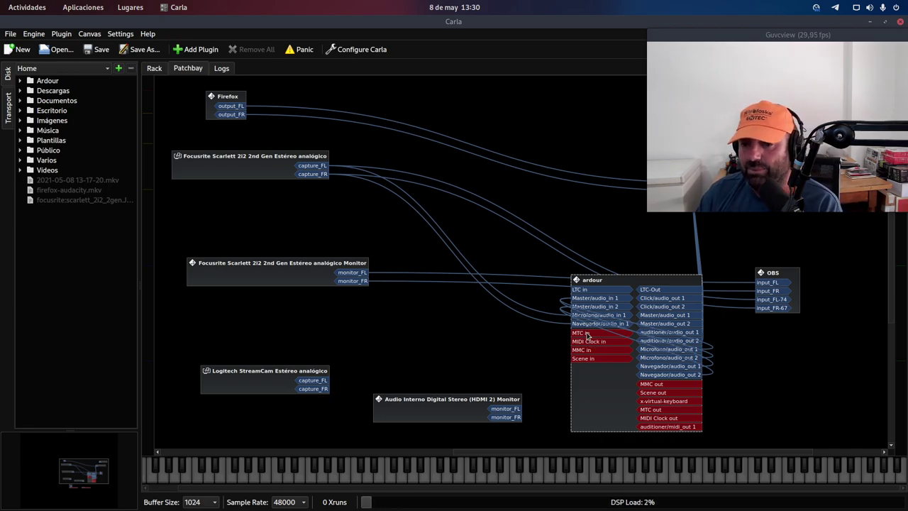
pyautogui.moveTo(642, 280); pyautogui.dragTo(594, 264)
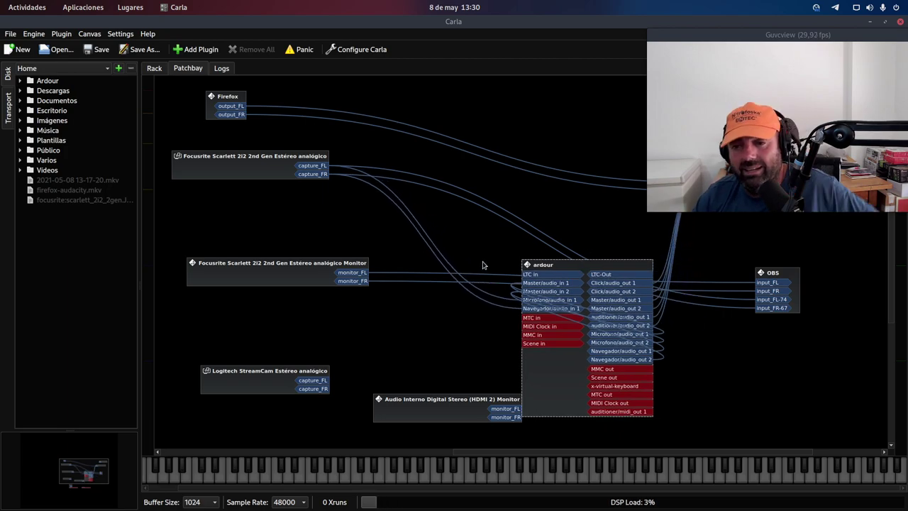
pyautogui.press('super')
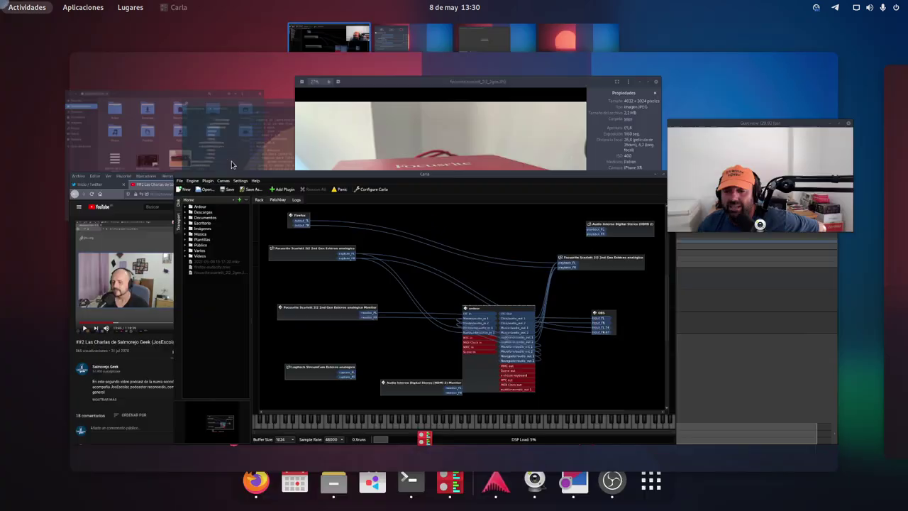
pyautogui.click(626, 370)
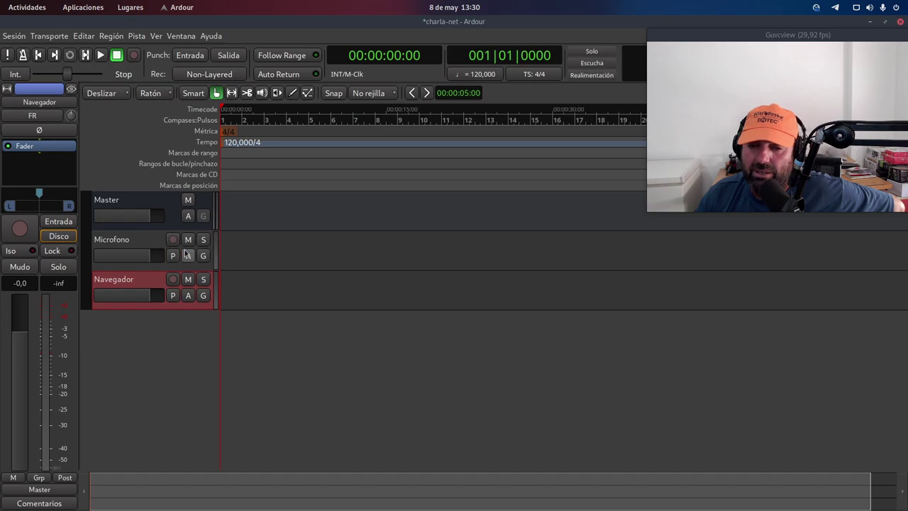
pyautogui.press('super')
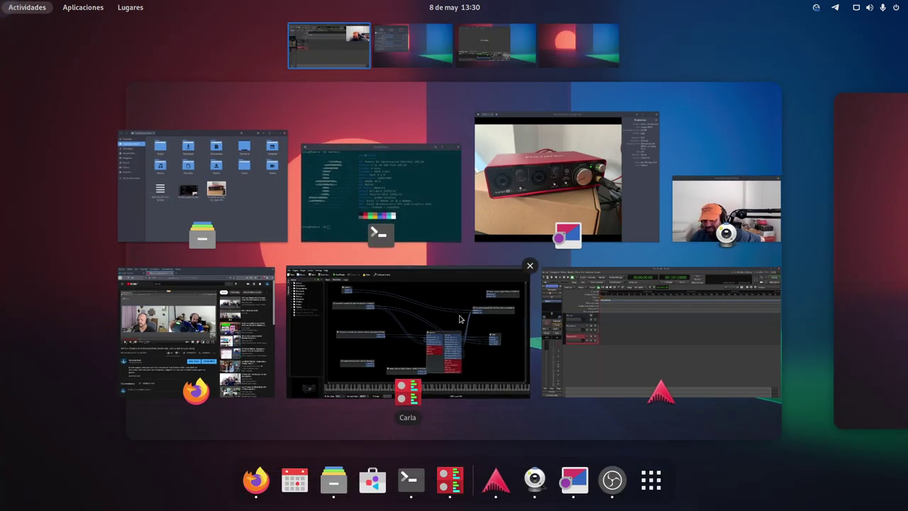
pyautogui.click(3, 4)
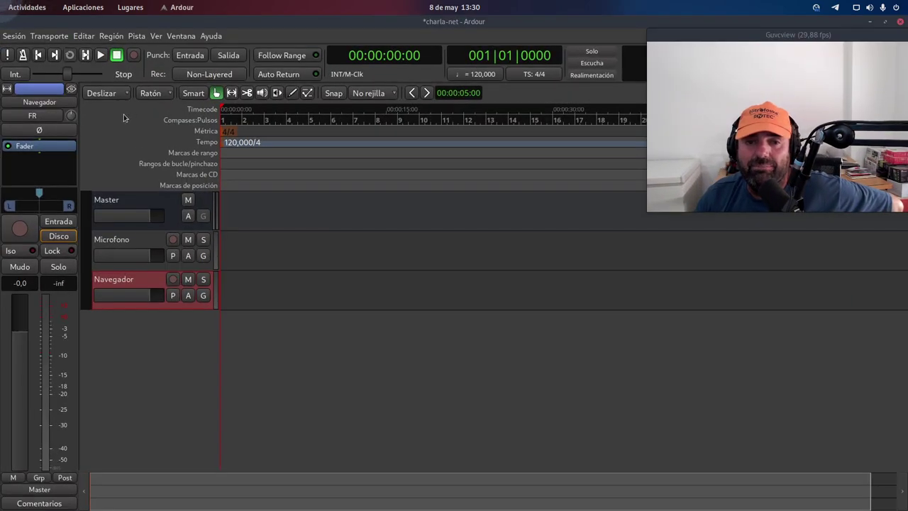
# Switch to Firefox, start playing the open YouTube video and lower its volume
pyautogui.click(6, 6)
pyautogui.click(190, 309)
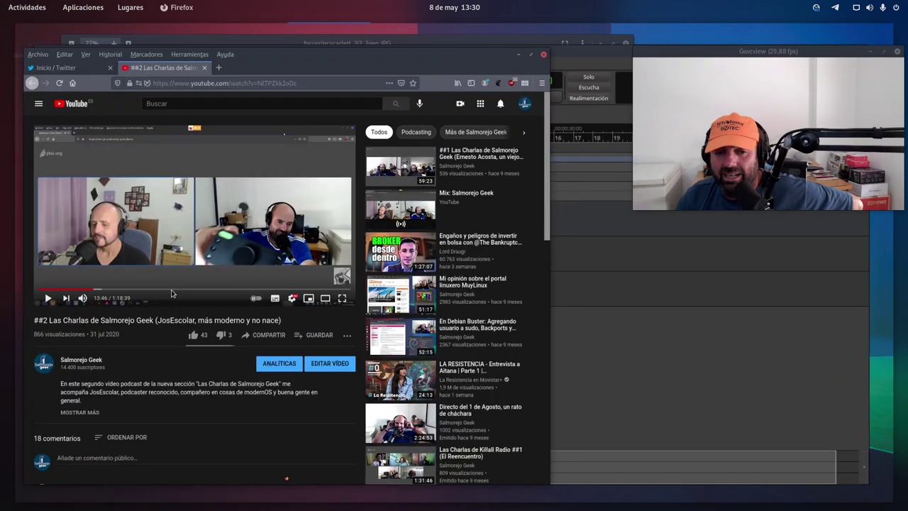
pyautogui.click(39, 301)
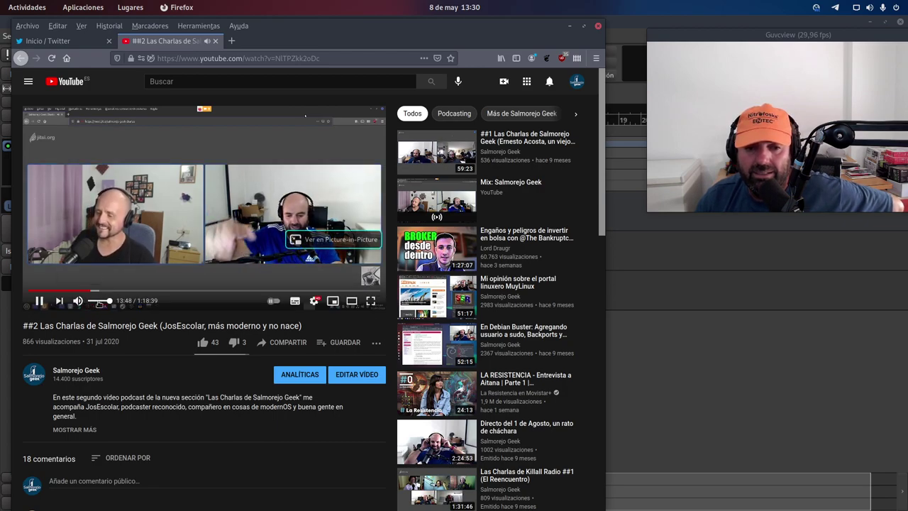
pyautogui.click(95, 301)
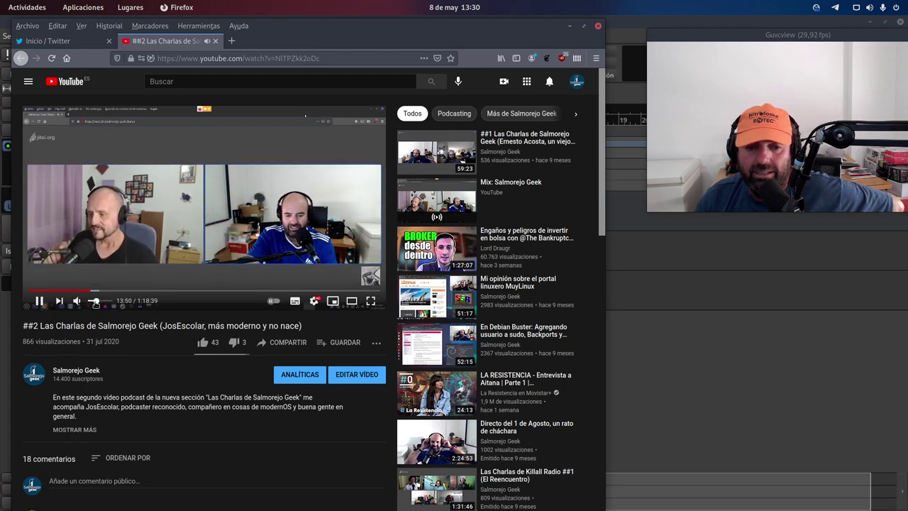
pyautogui.click(93, 302)
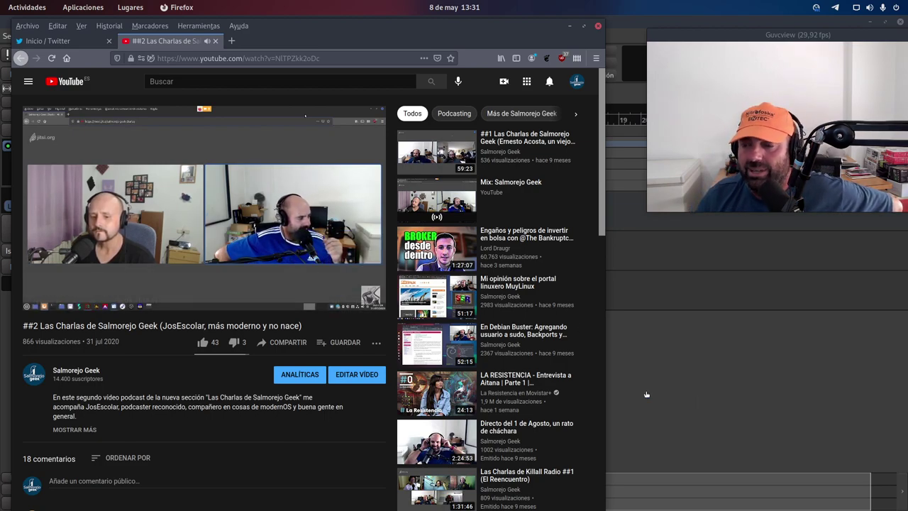
# Inspect the playing Firefox node's connections in Carla's patchbay, and return to the Ardour session
pyautogui.press('super')
pyautogui.click(405, 326)
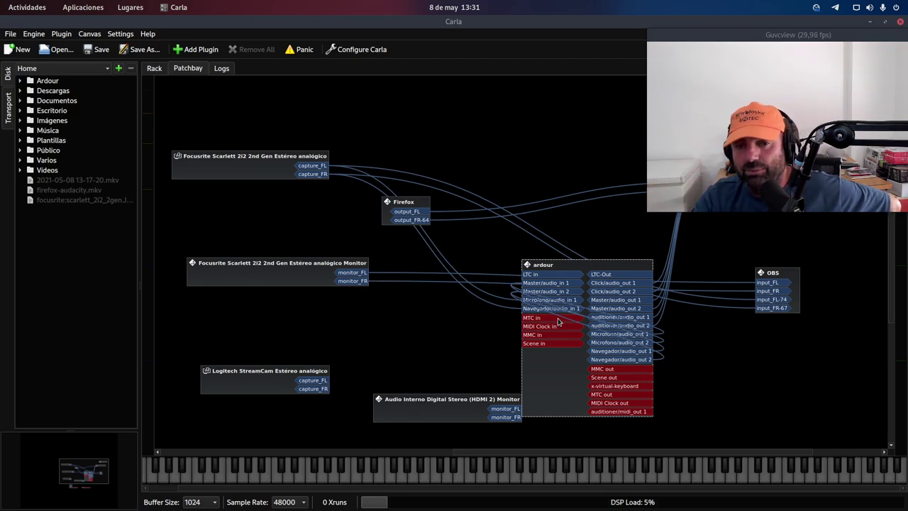
pyautogui.press('super')
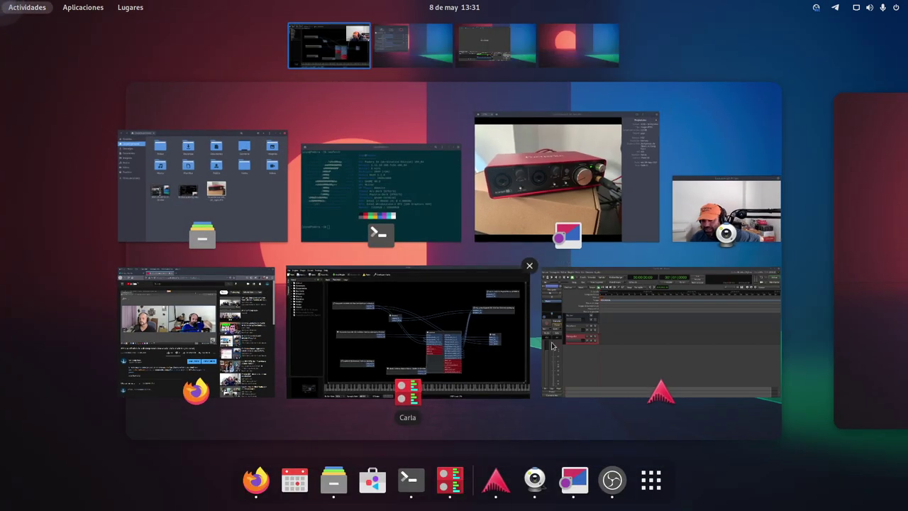
pyautogui.click(659, 355)
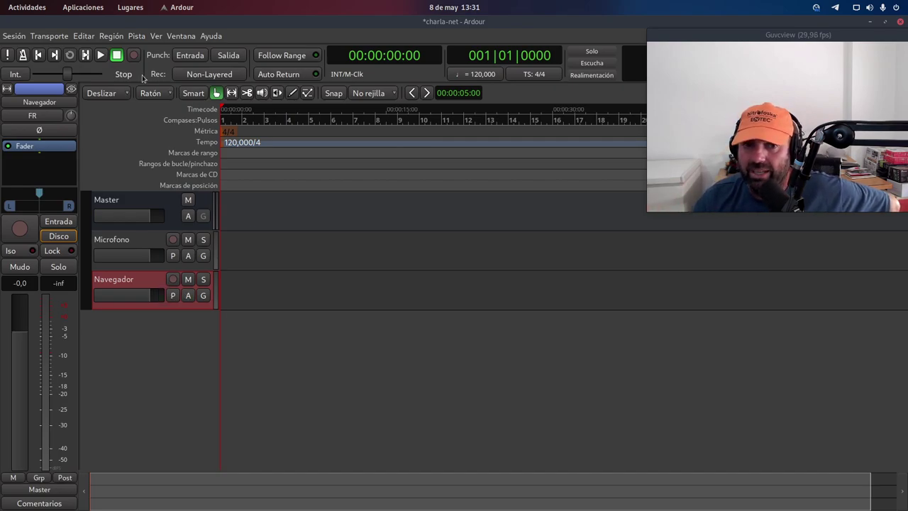
# Arm both the Navegador and Microfono tracks for recording
pyautogui.click(172, 280)
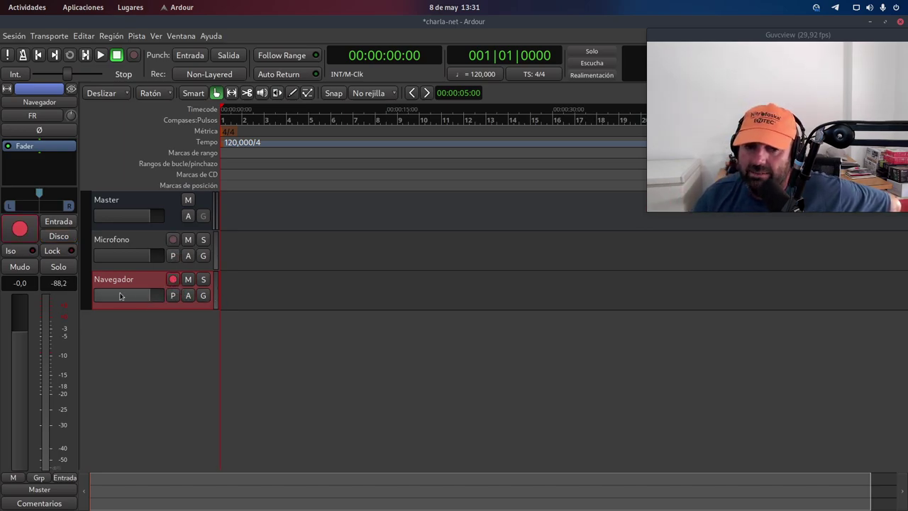
pyautogui.click(172, 241)
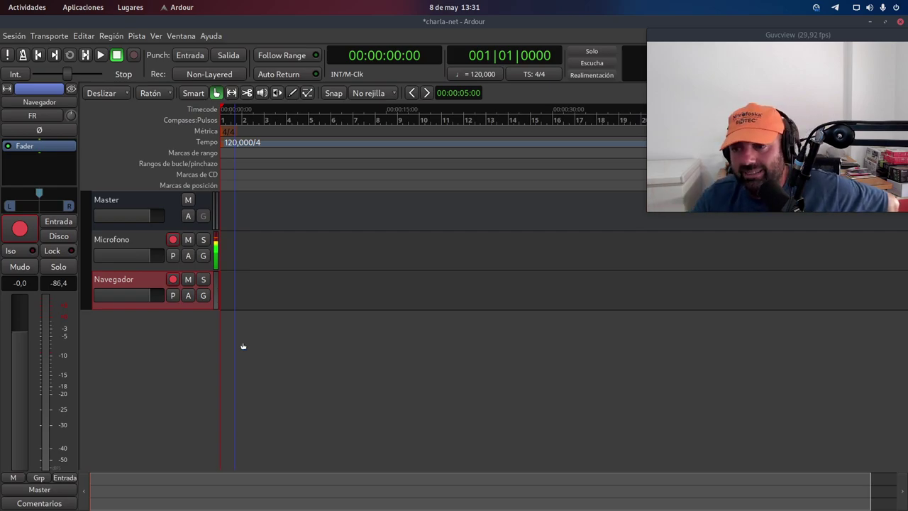
# Switch to Carla, move the Firefox node above the Focusrite capture node, and connect both its outputs to Navegador/audio_in 1 on ardour
pyautogui.click(26, 7)
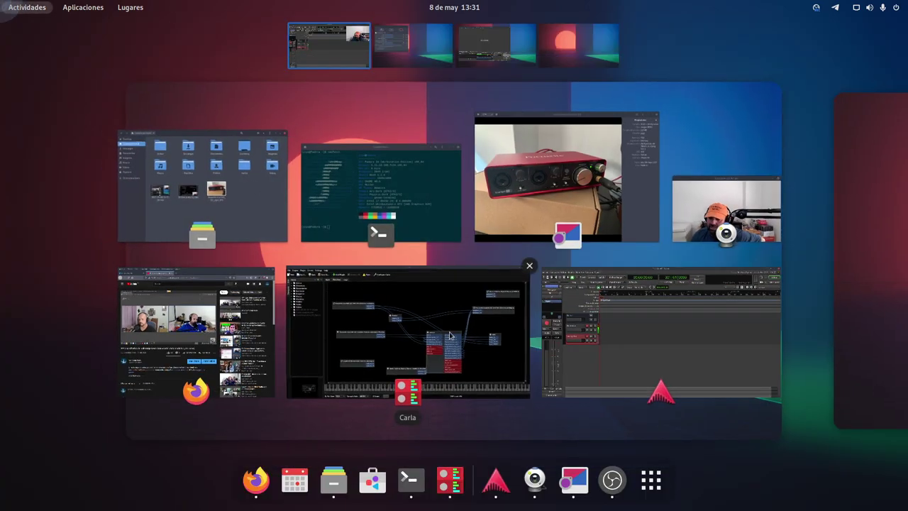
pyautogui.click(429, 296)
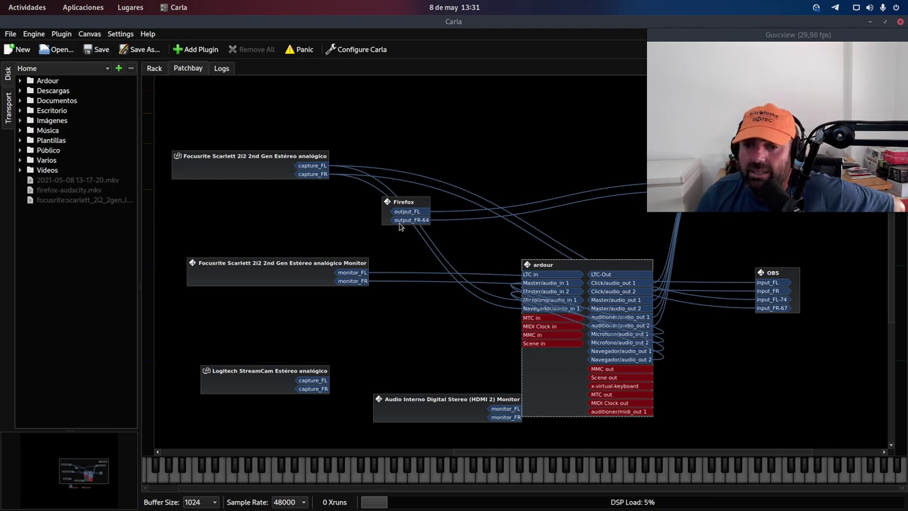
pyautogui.moveTo(404, 199); pyautogui.dragTo(246, 92)
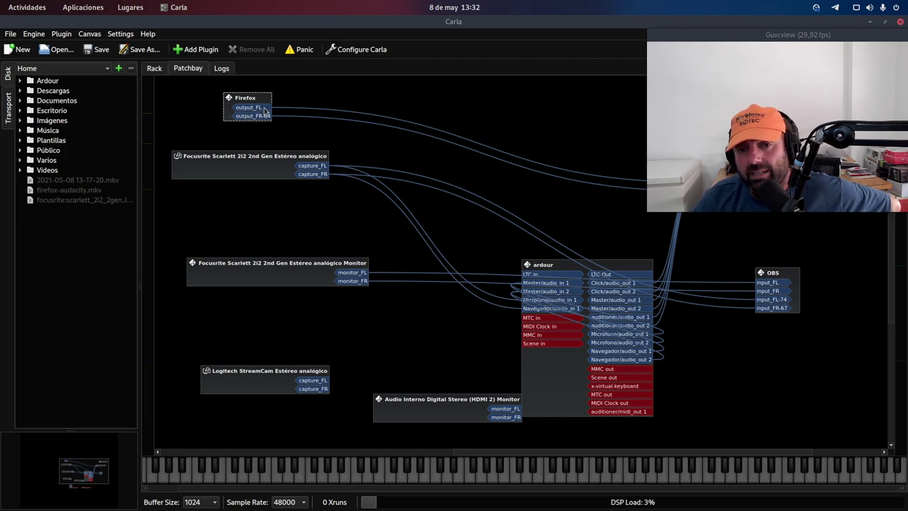
pyautogui.moveTo(264, 109); pyautogui.dragTo(509, 309)
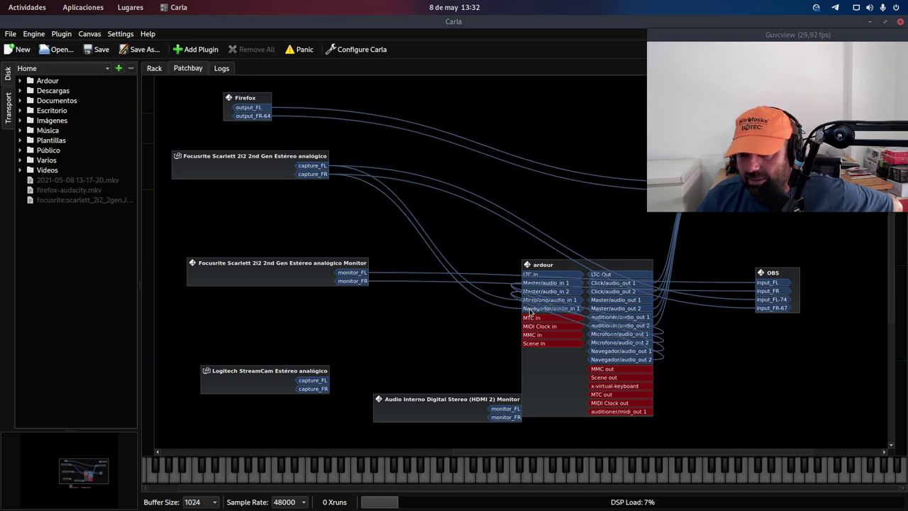
pyautogui.moveTo(268, 121); pyautogui.dragTo(532, 313)
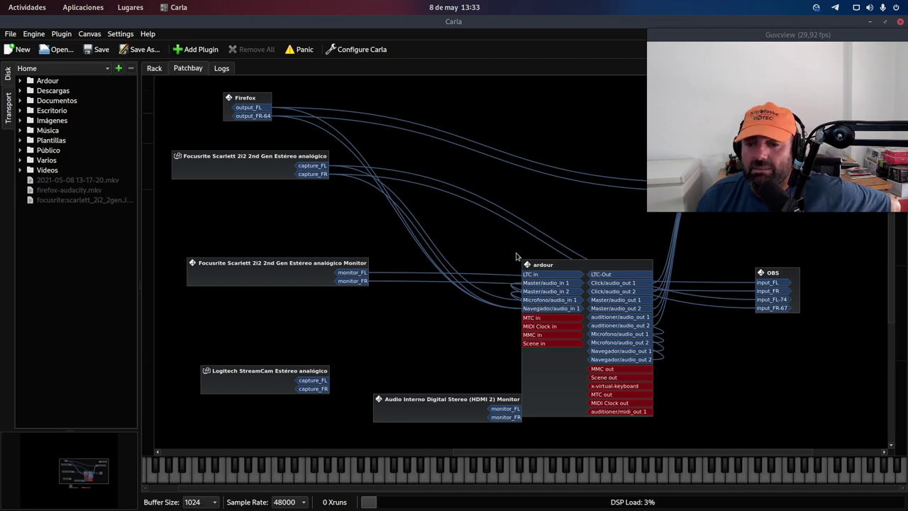
# Check the Navegador level in Ardour, raise the YouTube video's volume in Firefox, and return to Ardour to recheck the track meters
pyautogui.press('super')
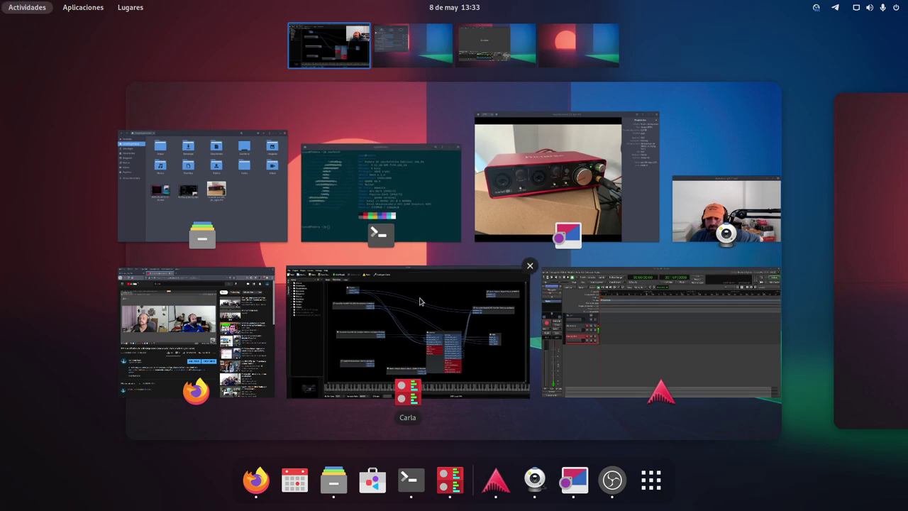
pyautogui.click(681, 358)
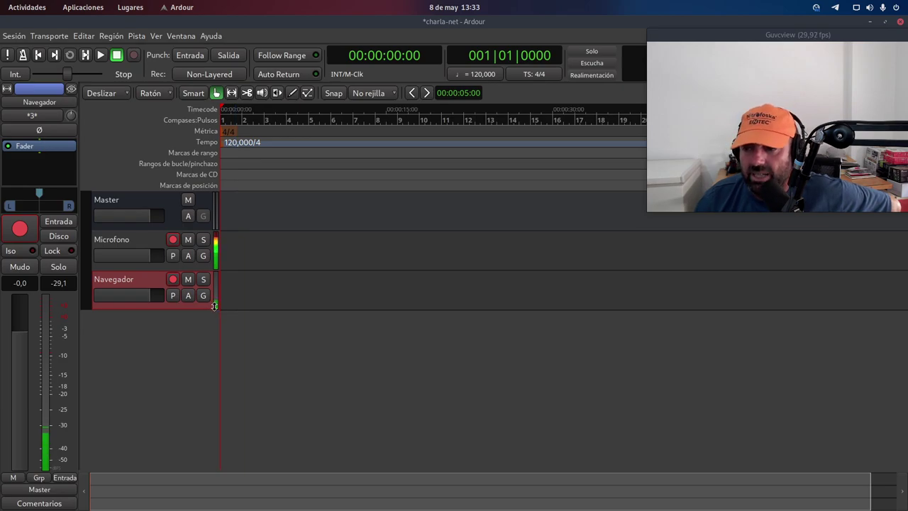
pyautogui.moveTo(2, 4)
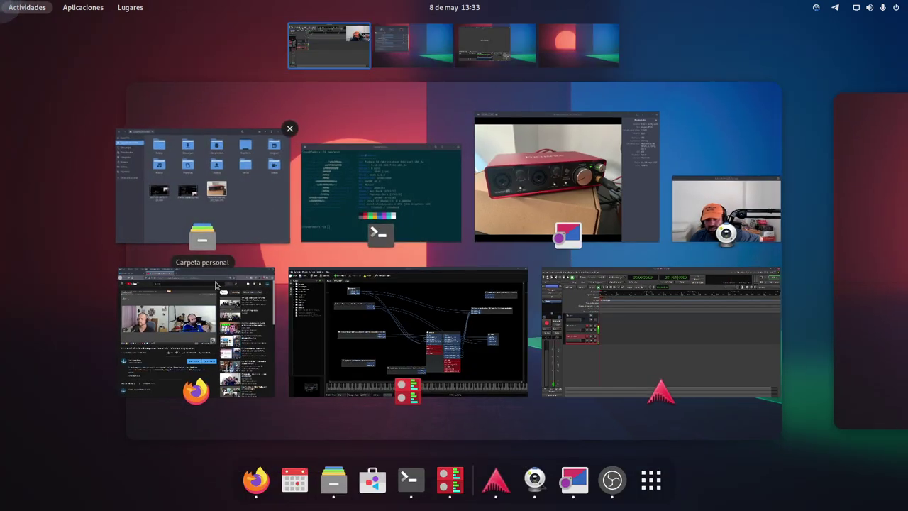
pyautogui.click(182, 329)
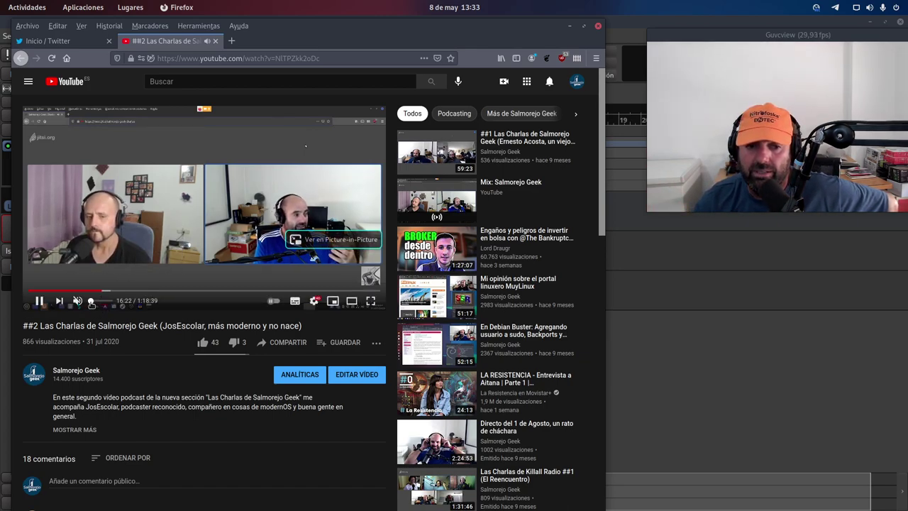
pyautogui.moveTo(92, 301); pyautogui.dragTo(102, 300)
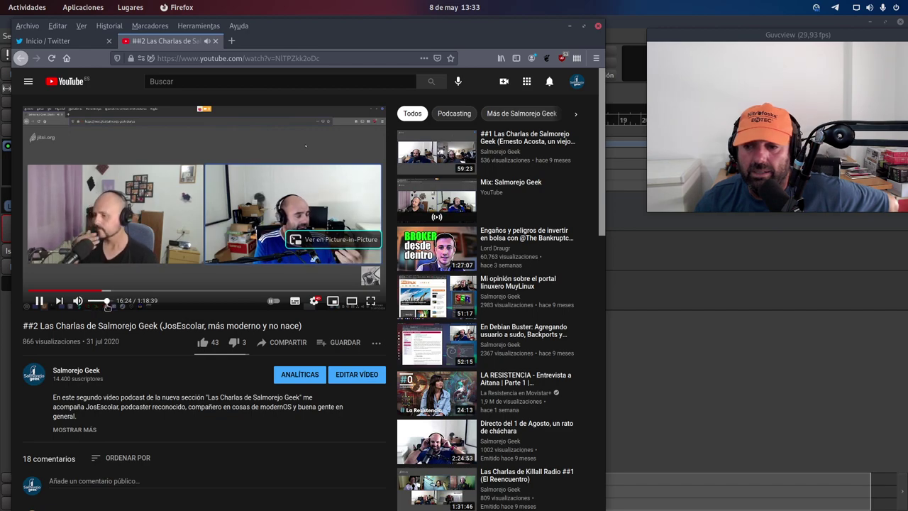
pyautogui.click(735, 423)
pyautogui.click(735, 424)
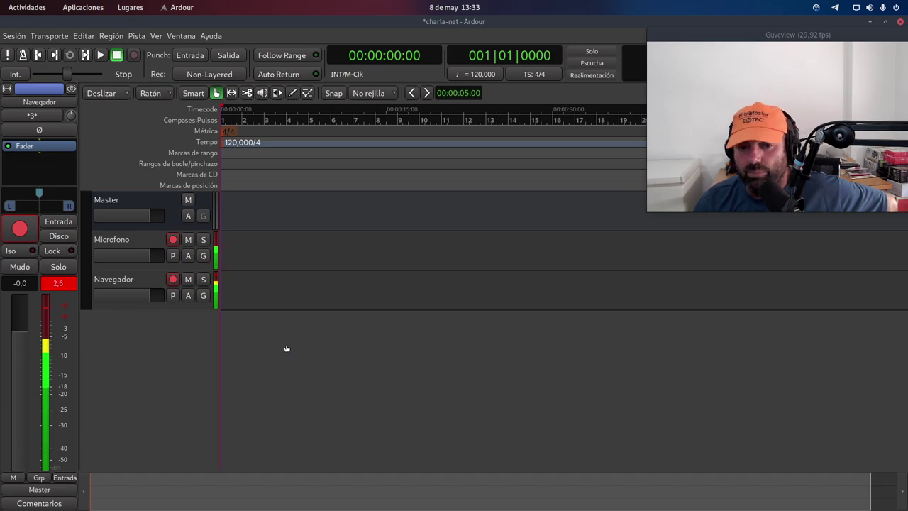
# Switch to Firefox, lower the YouTube video's volume, skip ahead twice in the video, and return to Ardour
pyautogui.moveTo(0, 0)
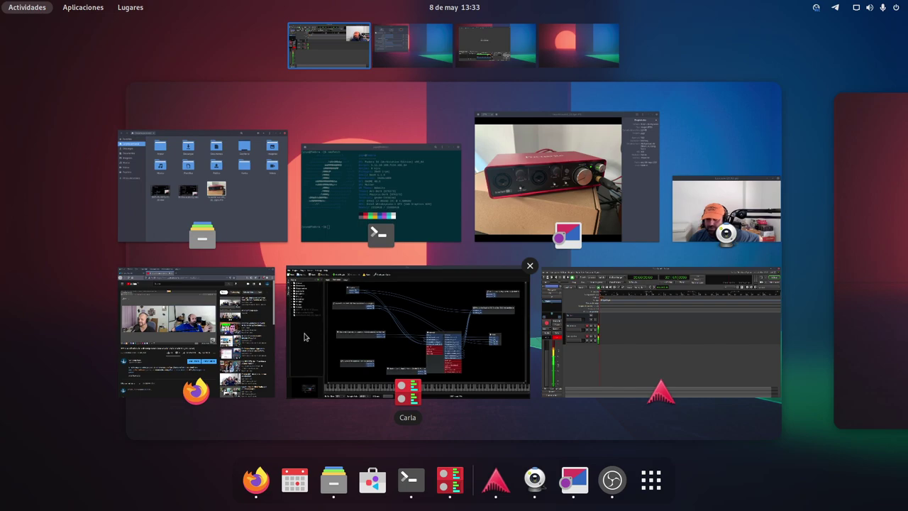
pyautogui.click(198, 332)
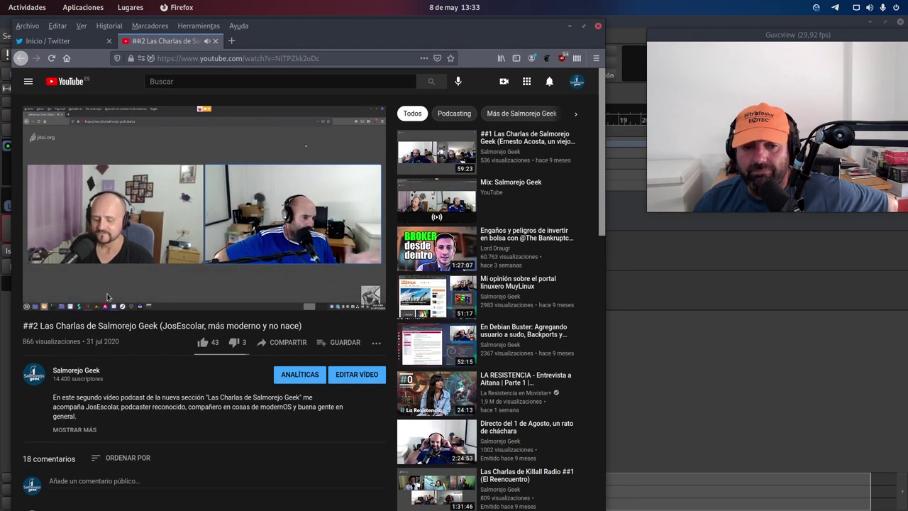
pyautogui.moveTo(107, 302); pyautogui.dragTo(92, 301)
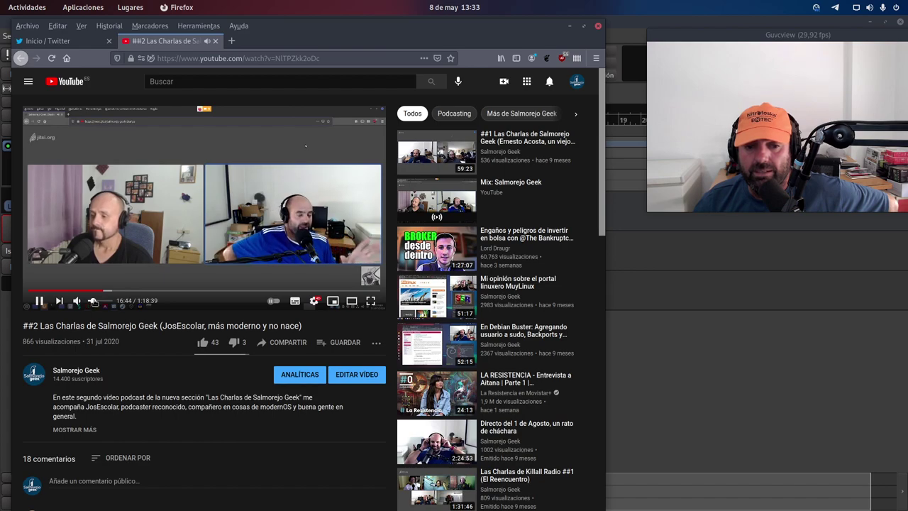
pyautogui.click(147, 292)
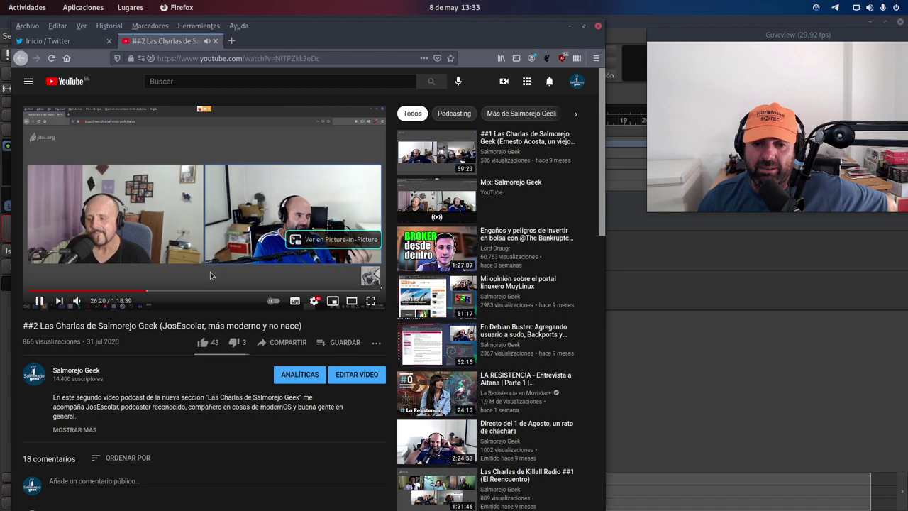
pyautogui.click(191, 292)
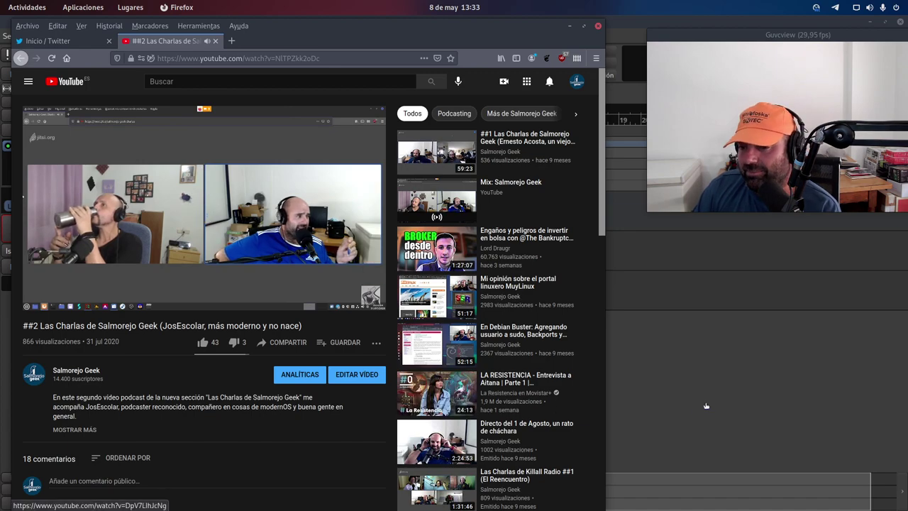
pyautogui.click(779, 408)
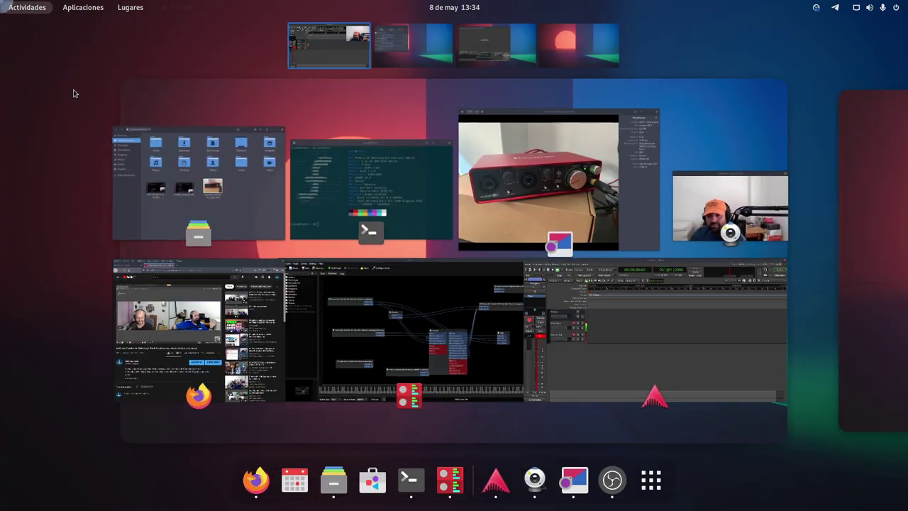
# Switch to Carla, move the Firefox node above the other nodes, and reconnect both its outputs to Navegador/audio_in 1 on ardour
pyautogui.moveTo(2, 14)
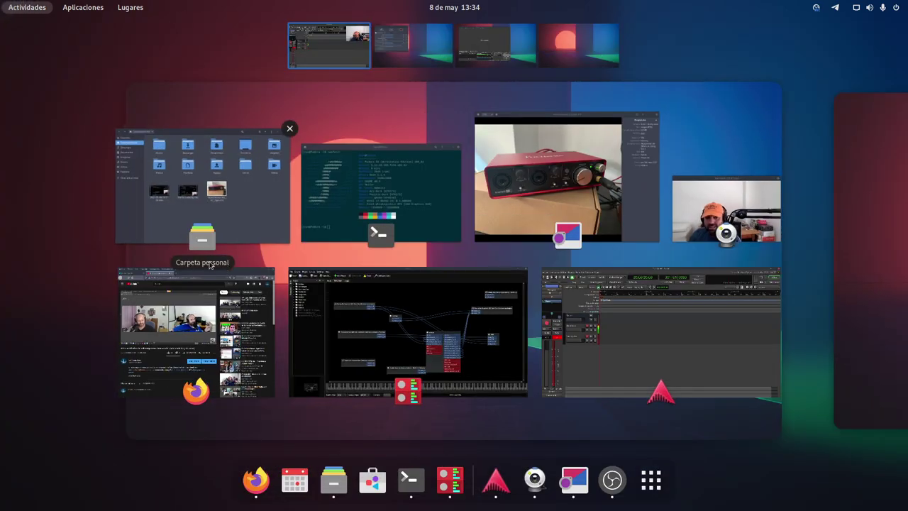
pyautogui.click(191, 325)
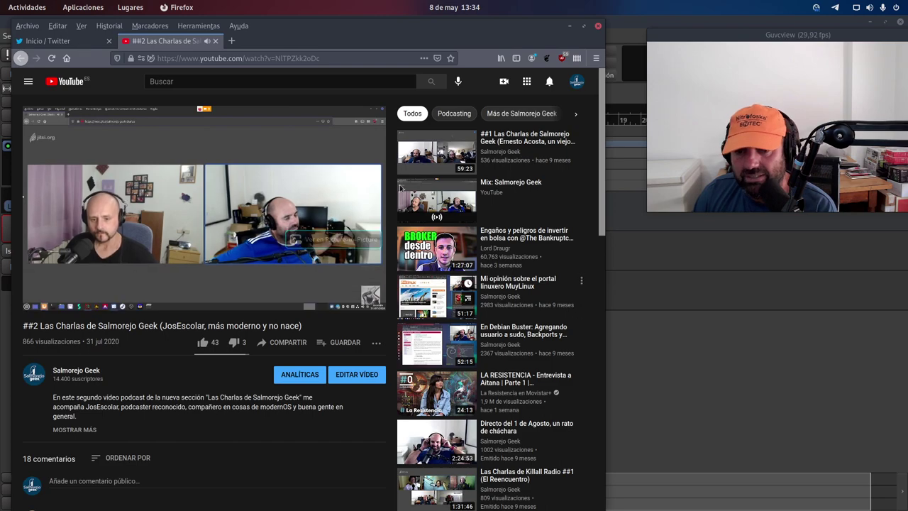
pyautogui.moveTo(3, 4)
pyautogui.click(427, 291)
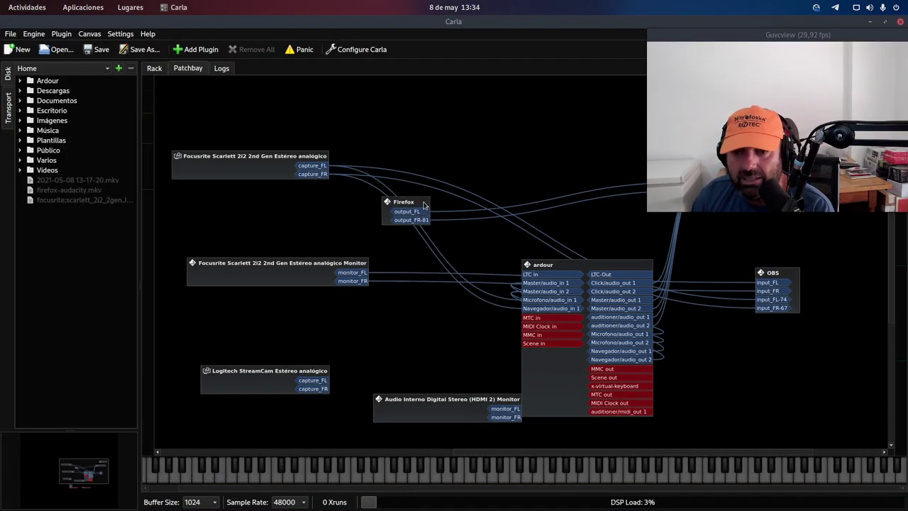
pyautogui.moveTo(423, 205); pyautogui.dragTo(370, 102)
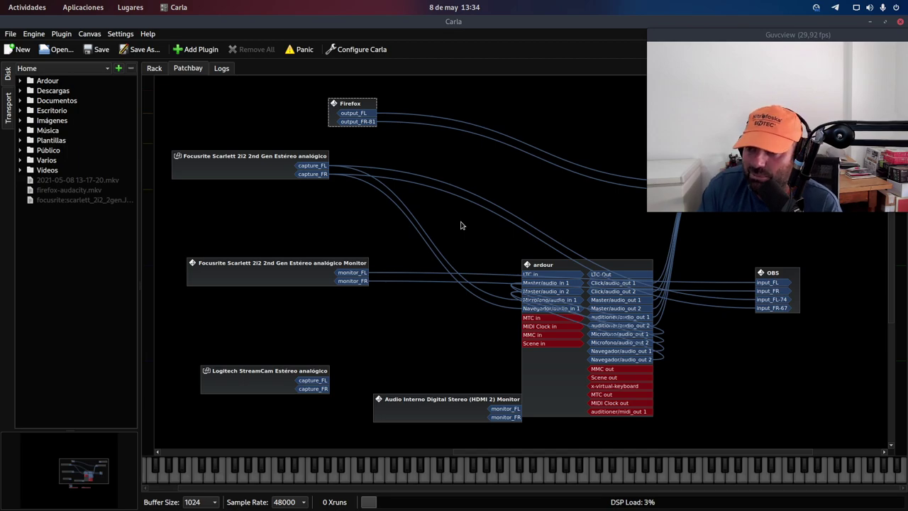
pyautogui.moveTo(371, 114); pyautogui.dragTo(526, 310)
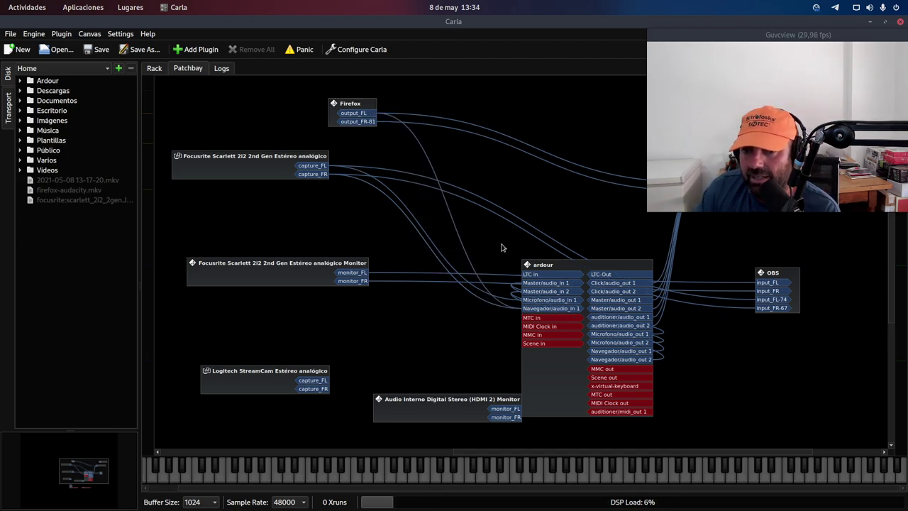
pyautogui.moveTo(365, 122); pyautogui.dragTo(535, 312)
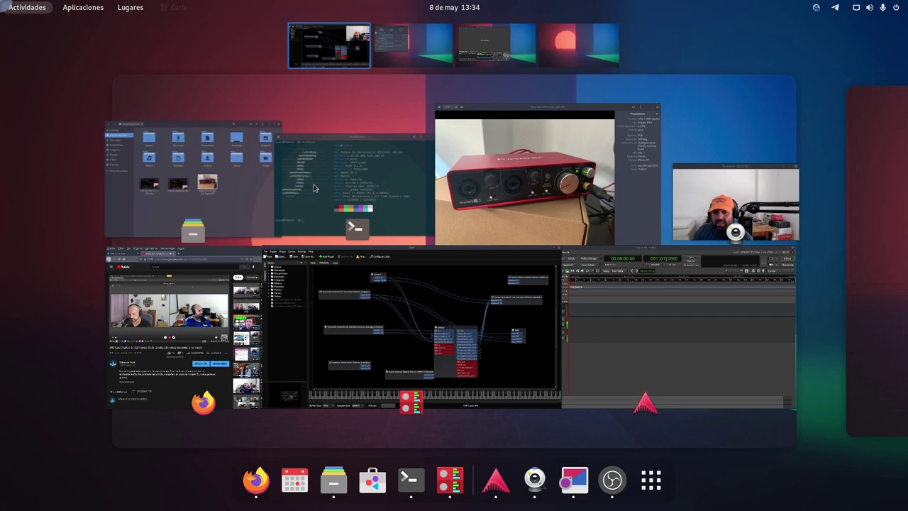
# Return to Ardour and start recording on the armed Microfono and Navegador tracks
pyautogui.moveTo(1, 2)
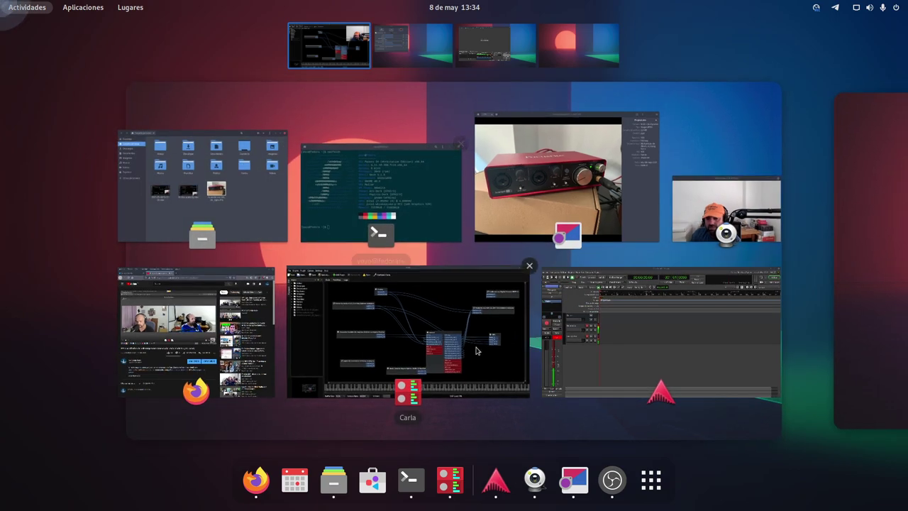
pyautogui.click(616, 358)
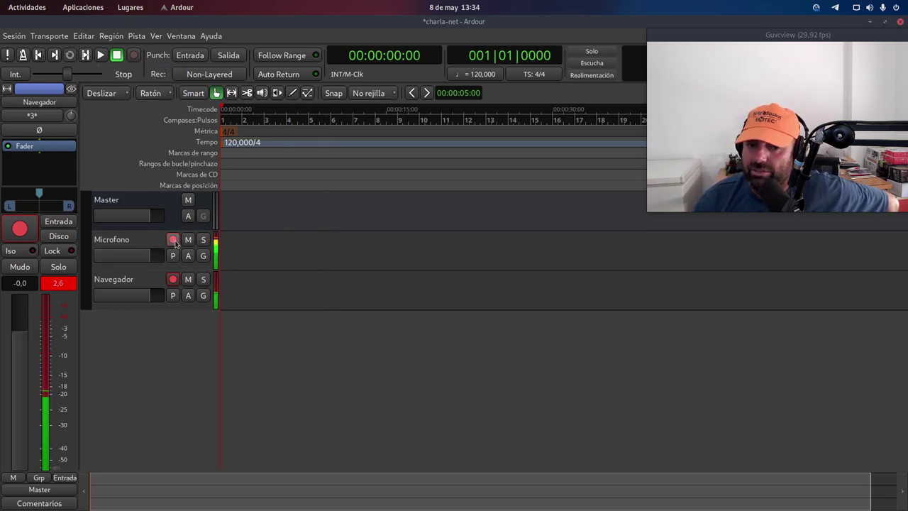
pyautogui.click(173, 279)
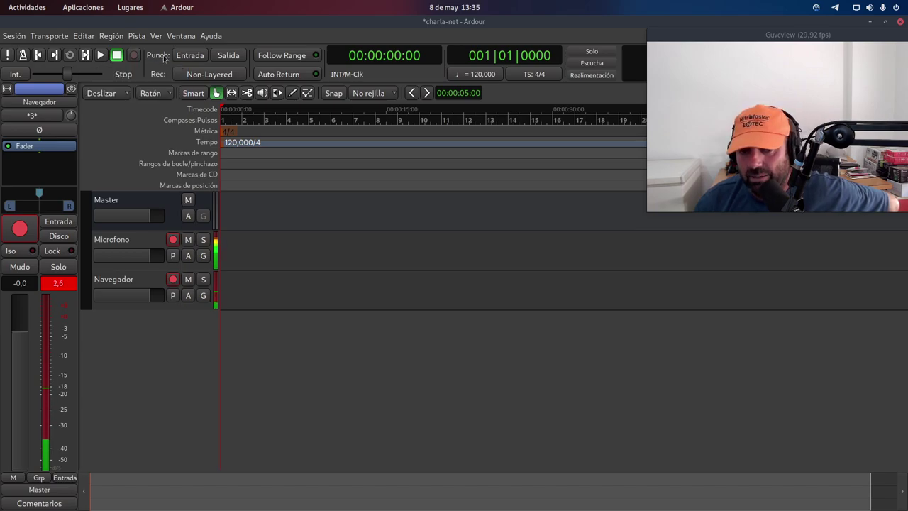
pyautogui.click(133, 58)
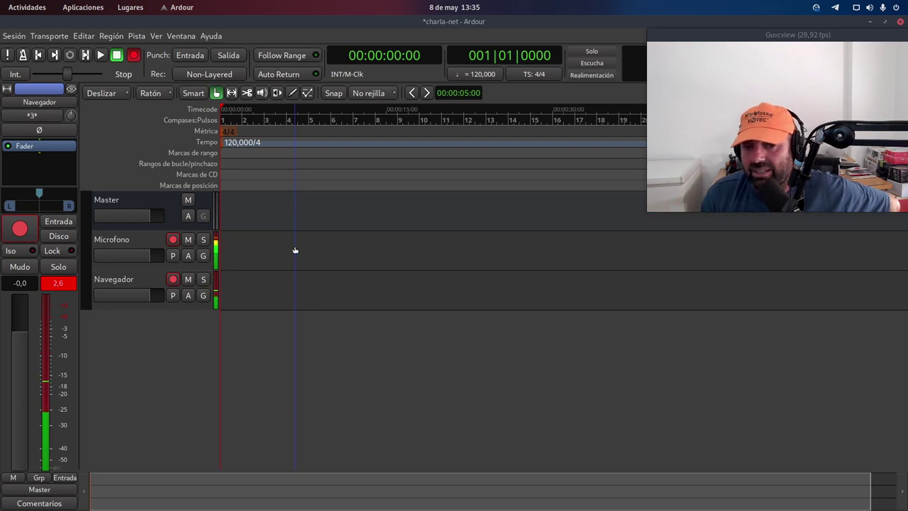
pyautogui.click(101, 55)
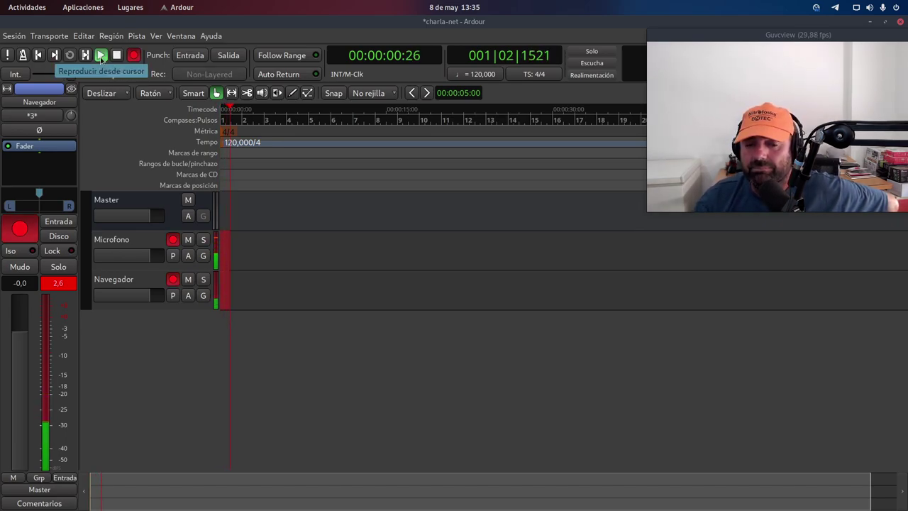
# Switch to Firefox to watch the YouTube video play while Ardour keeps recording, and return to Ardour to check both tracks
pyautogui.moveTo(0, 0)
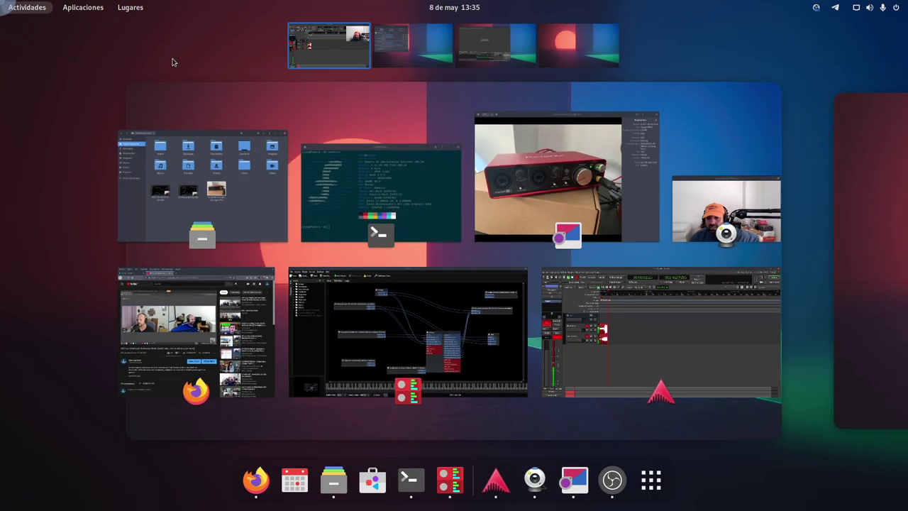
pyautogui.click(258, 283)
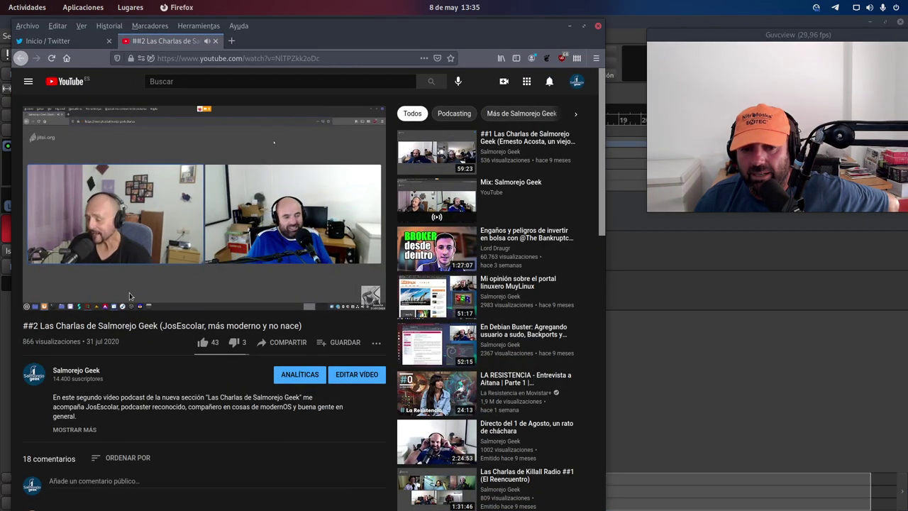
pyautogui.moveTo(85, 300)
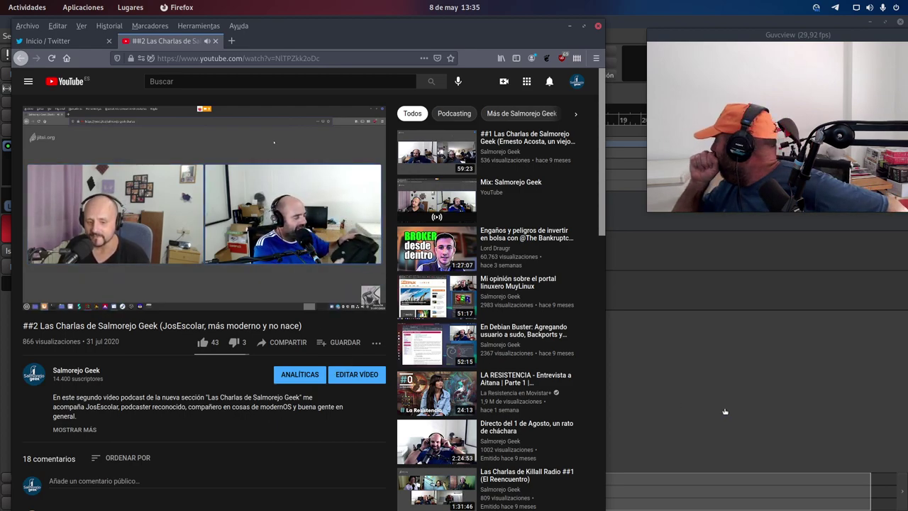
pyautogui.click(836, 419)
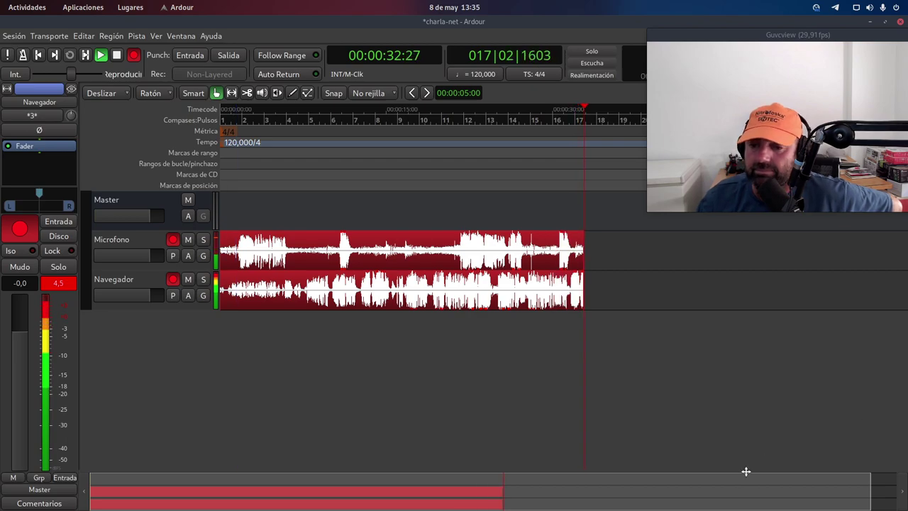
# Switch to Firefox, pause the YouTube video, and return to Ardour to stop the recording on both tracks
pyautogui.moveTo(4, 3)
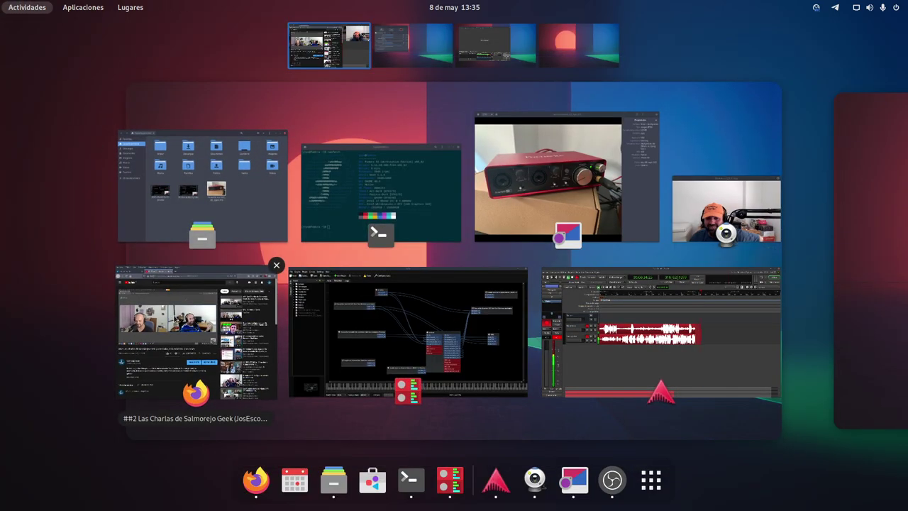
pyautogui.click(159, 275)
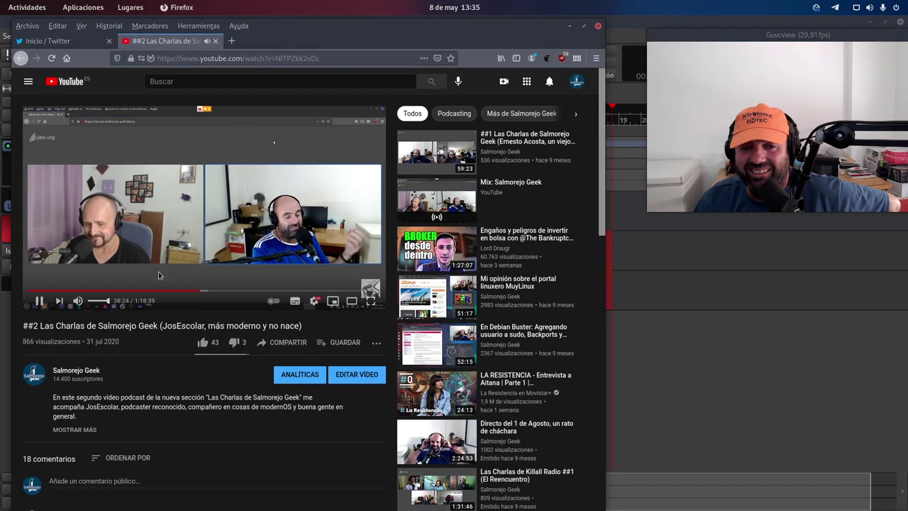
pyautogui.click(39, 301)
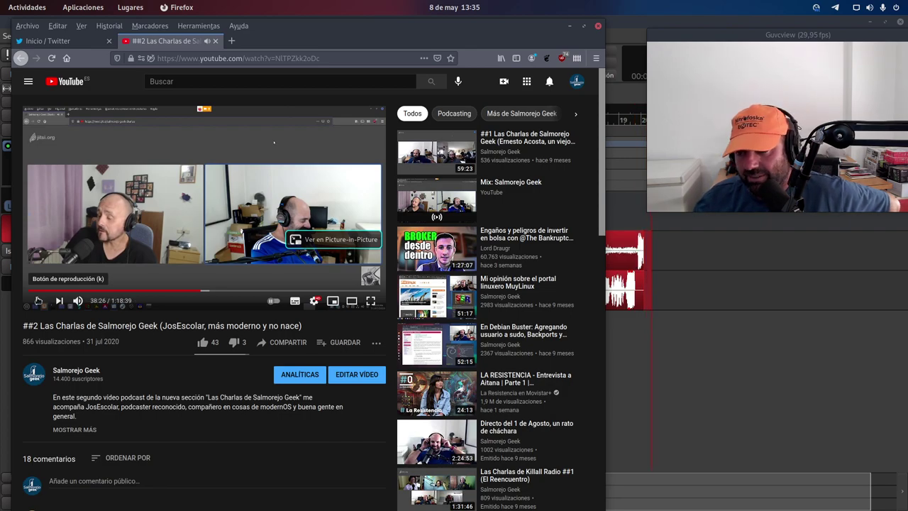
pyautogui.hotkey('alt', 'Tab')
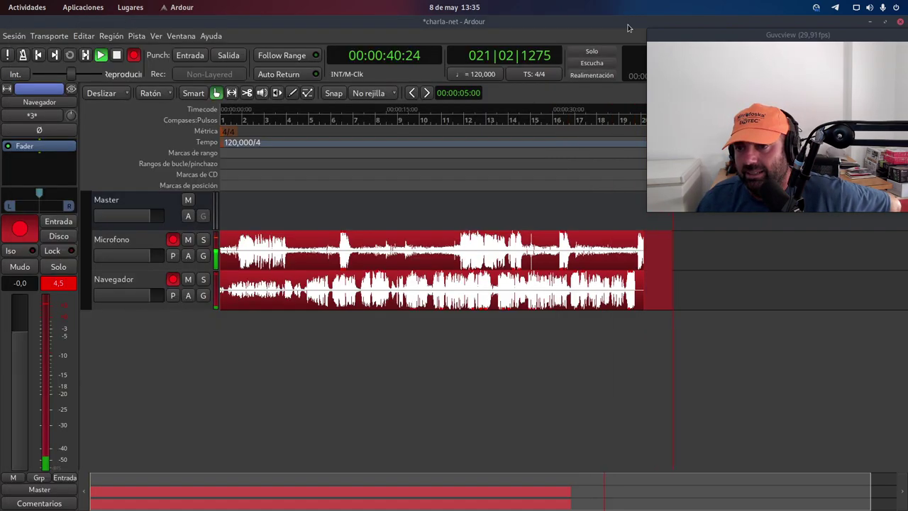
pyautogui.click(116, 55)
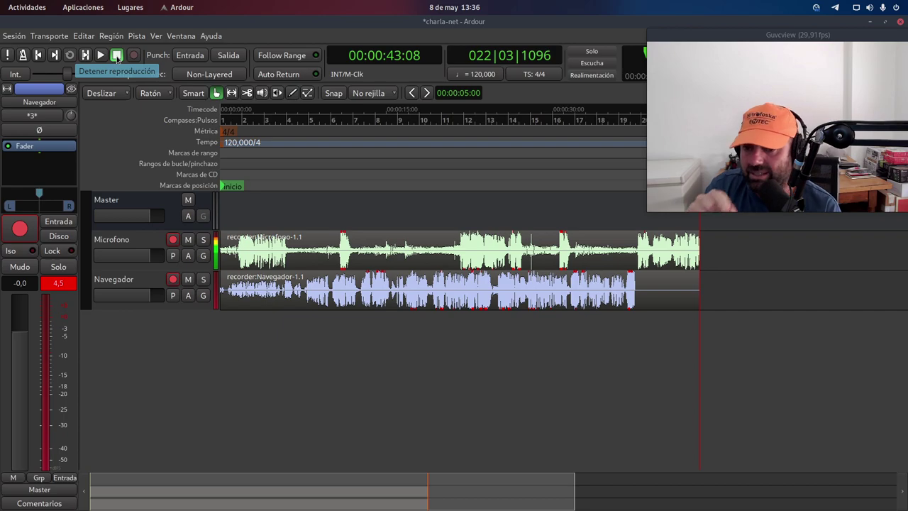
# Switch to Carla to examine how Firefox and the Focusrite are connected to the ardour node, and return to Ardour
pyautogui.press('super')
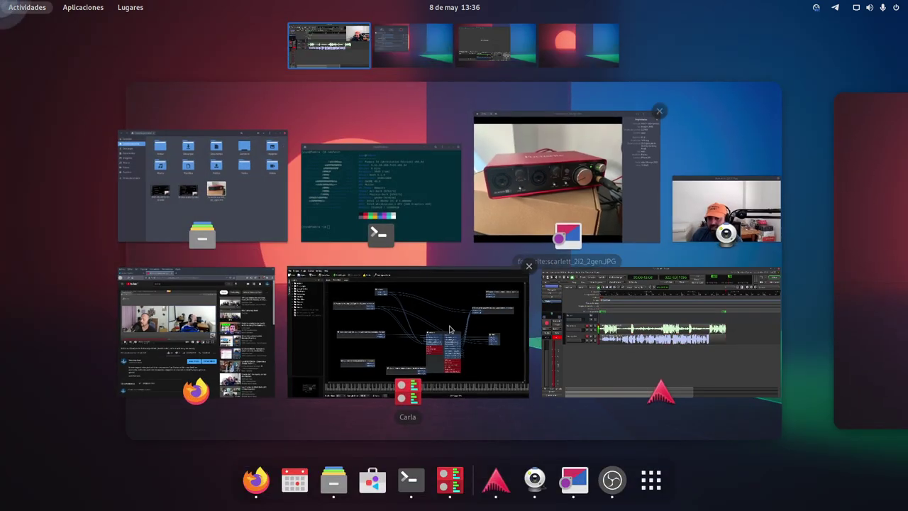
pyautogui.click(462, 289)
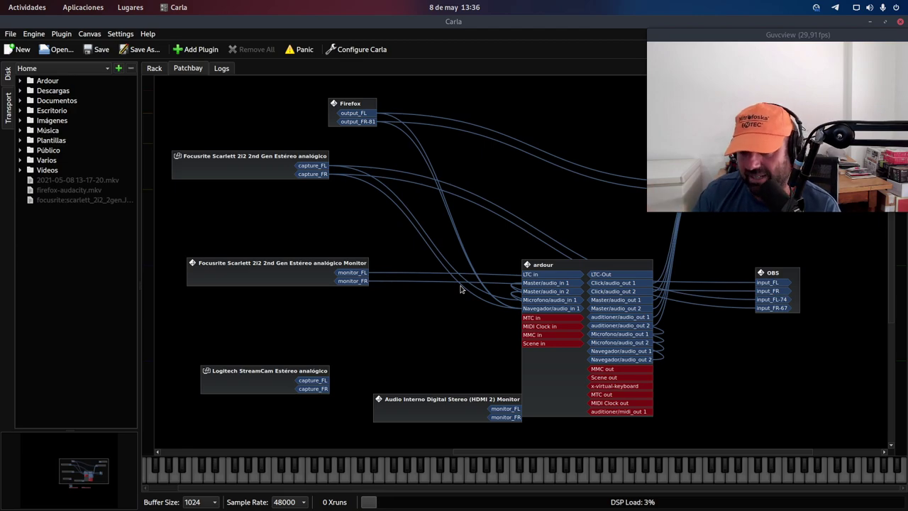
pyautogui.press('super')
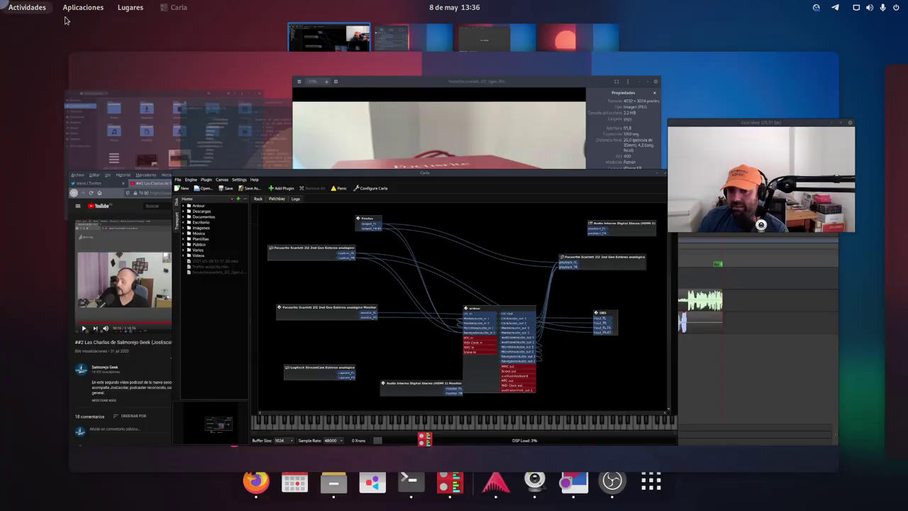
pyautogui.click(684, 365)
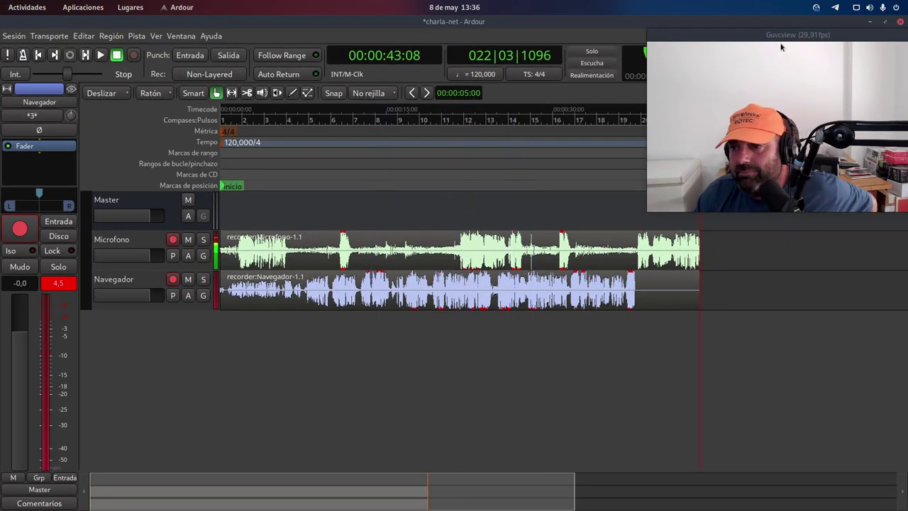
# Move the Guvcview webcam window below the tracks' right end and play back both recorded tracks from about 3 seconds, stopping twice
pyautogui.moveTo(780, 34); pyautogui.dragTo(786, 310)
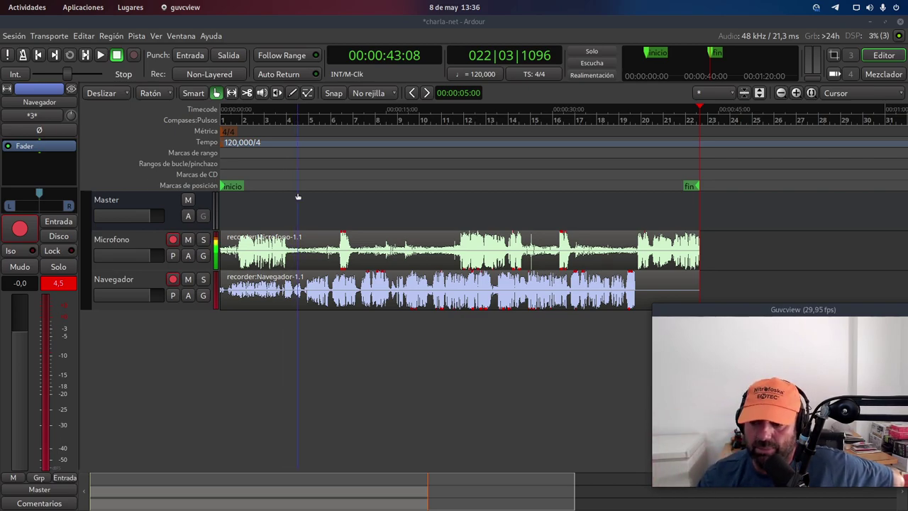
pyautogui.click(257, 163)
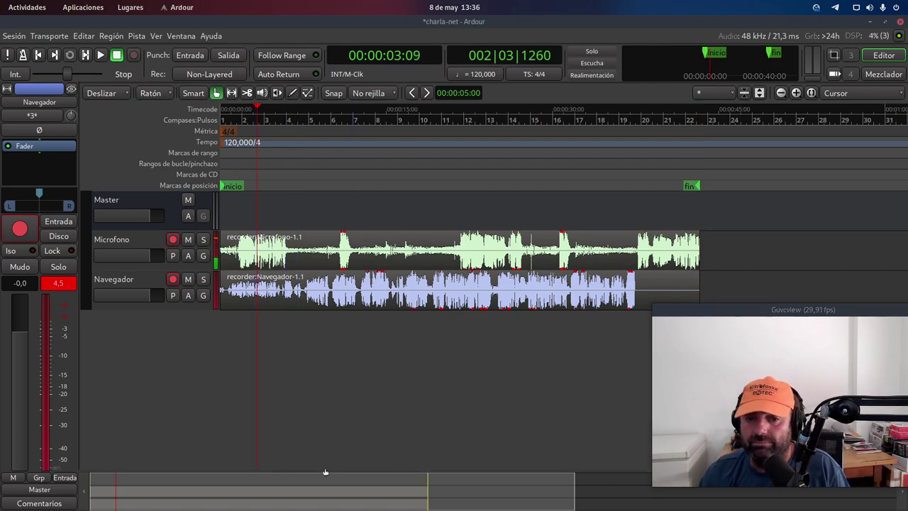
pyautogui.press('space')
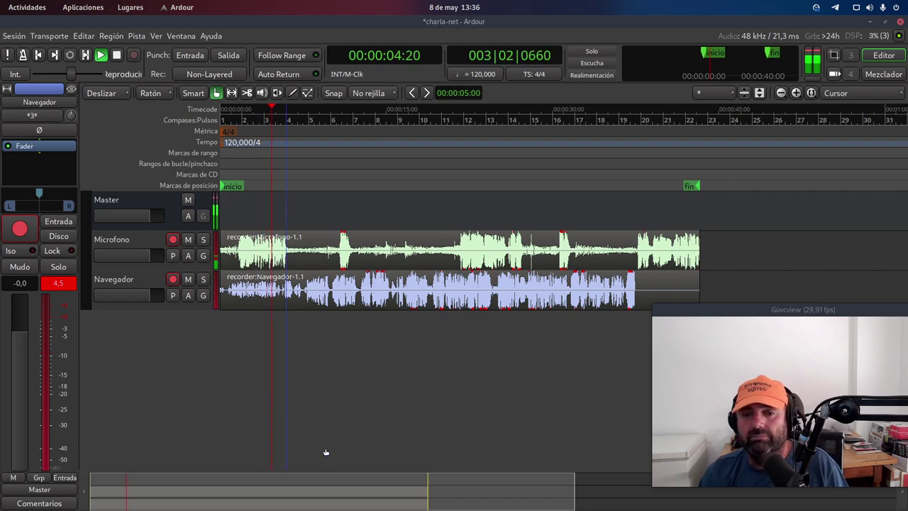
pyautogui.press('space')
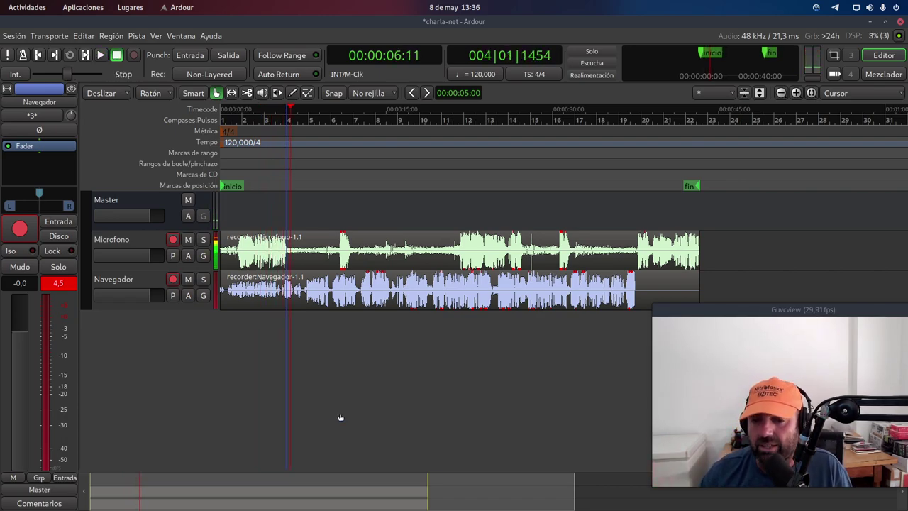
pyautogui.press('space')
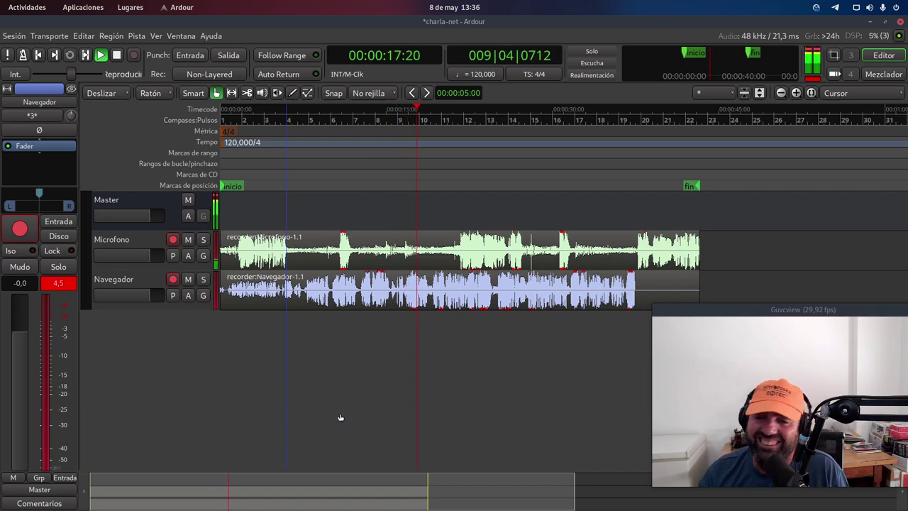
pyautogui.press('space')
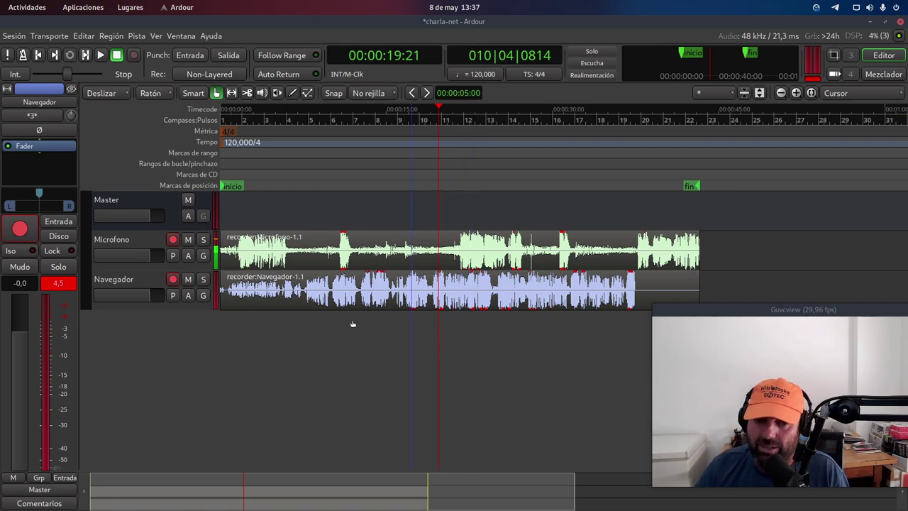
# Solo the Microfono track and play back a short passage of it alone
pyautogui.click(204, 241)
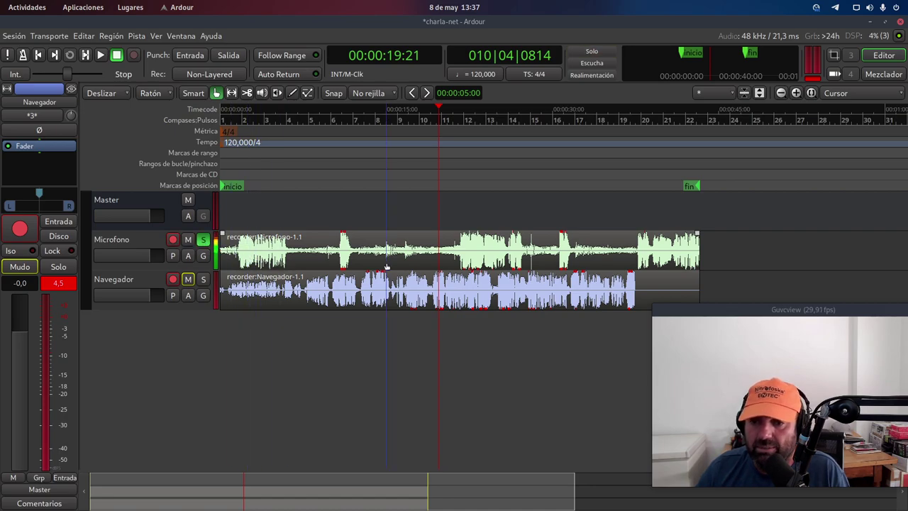
pyautogui.press('space')
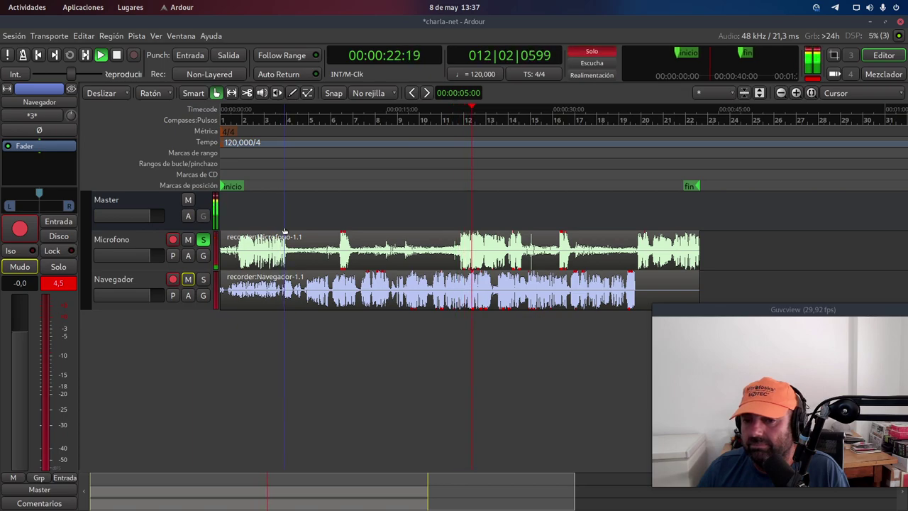
pyautogui.press('space')
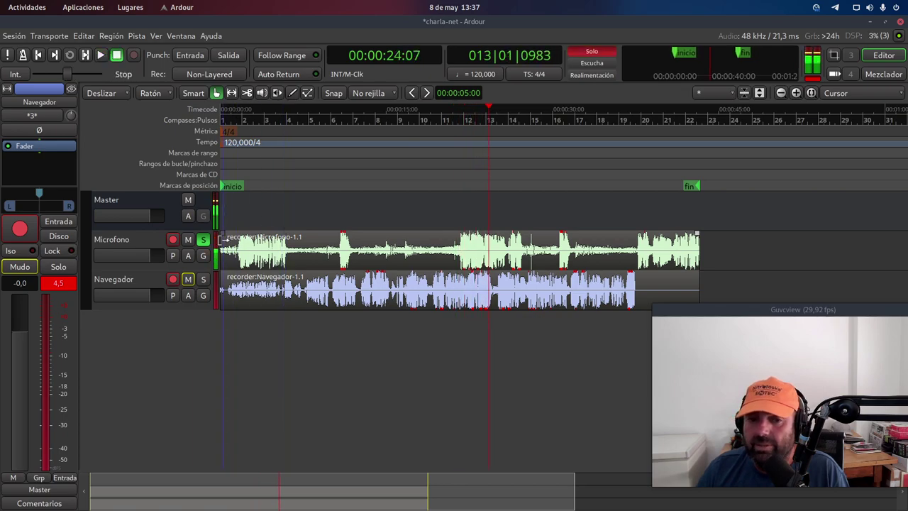
# Solo the Navegador track instead of Microfono and play back part of it from around 20 seconds
pyautogui.click(203, 279)
pyautogui.click(203, 239)
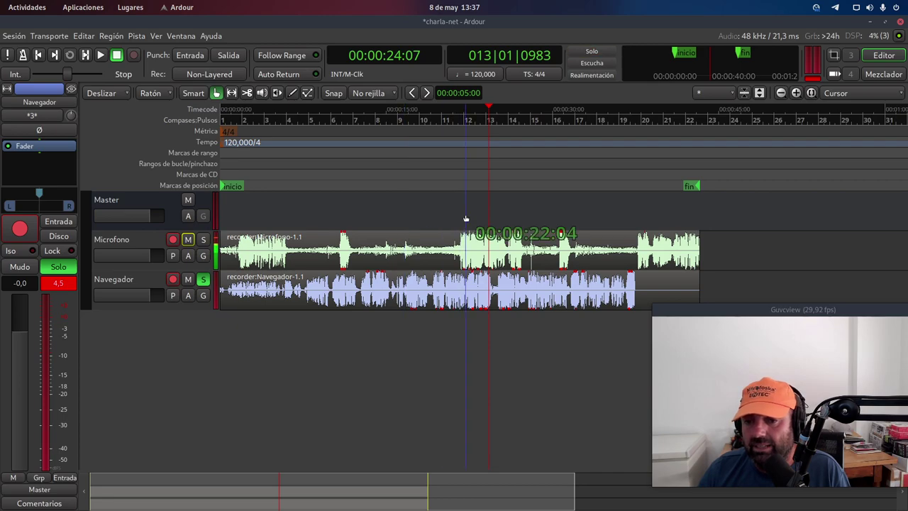
pyautogui.press('space')
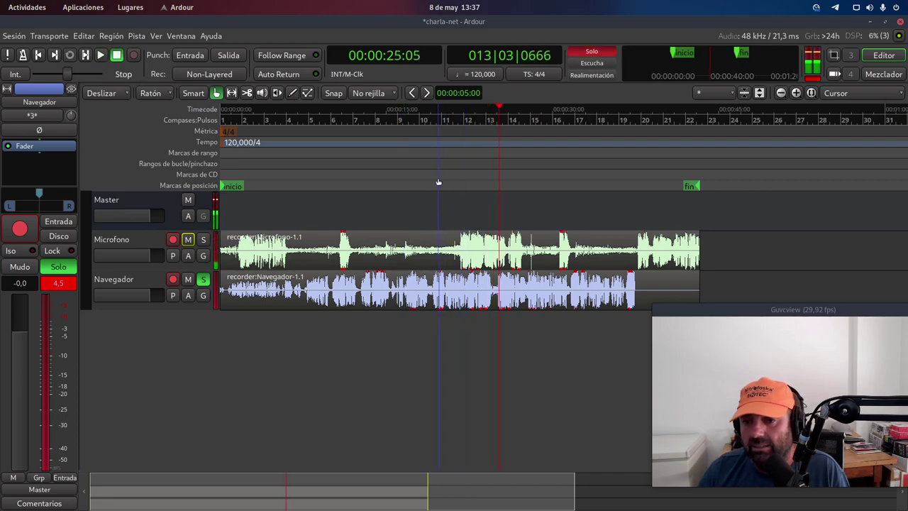
pyautogui.click(437, 183)
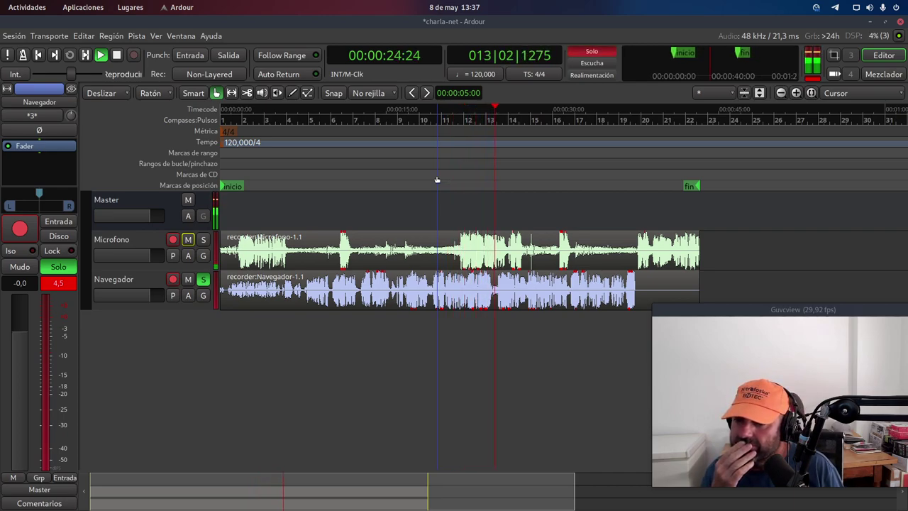
pyautogui.press('space')
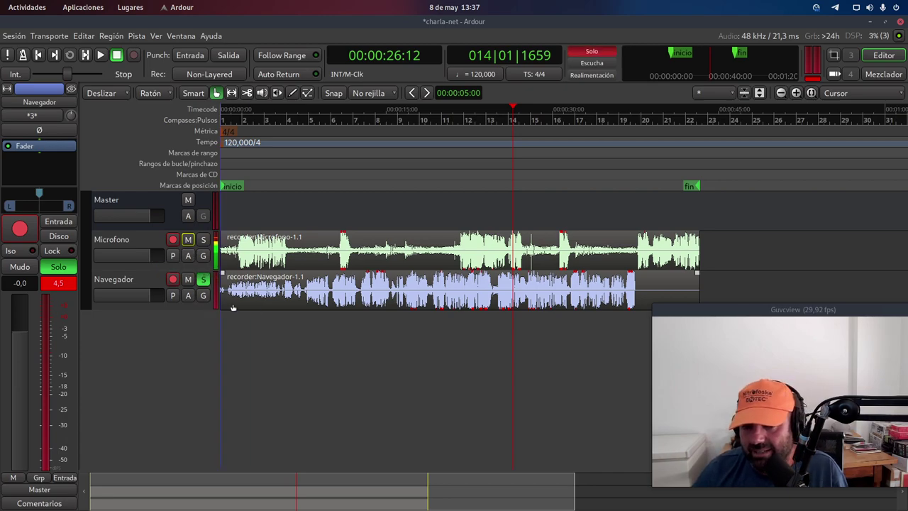
# Increase the heights of the Navegador and Microfono tracks to about double, enlarging both waveforms
pyautogui.moveTo(198, 310); pyautogui.dragTo(197, 353)
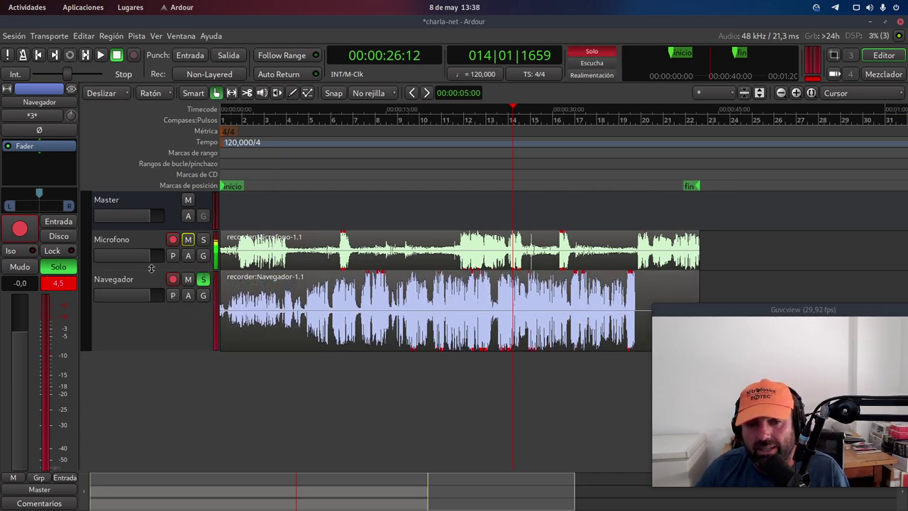
pyautogui.moveTo(152, 268); pyautogui.dragTo(156, 309)
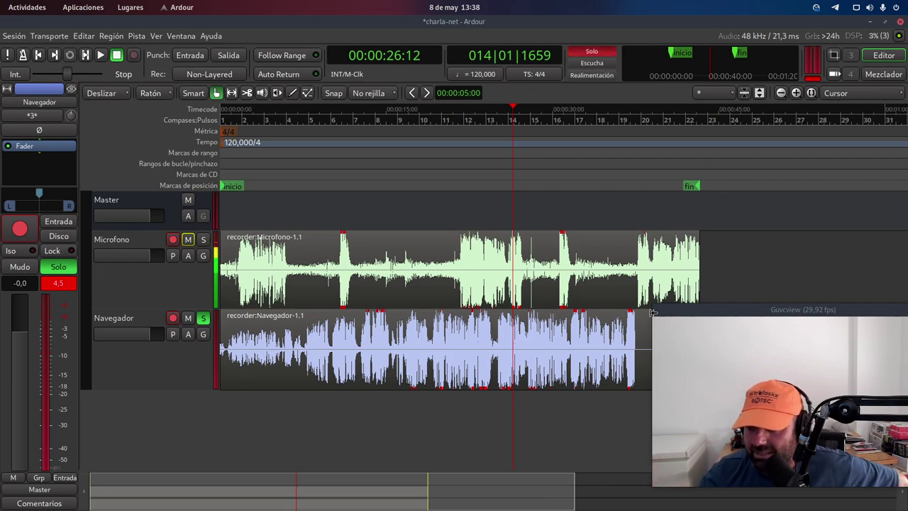
# Open the session's export to audio files and review its available formats, intervals and channels
pyautogui.click(23, 37)
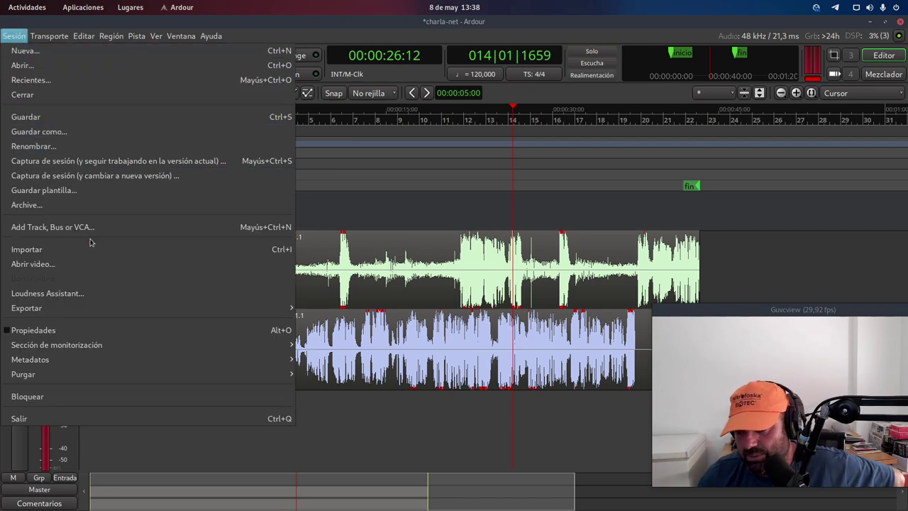
pyautogui.moveTo(247, 309)
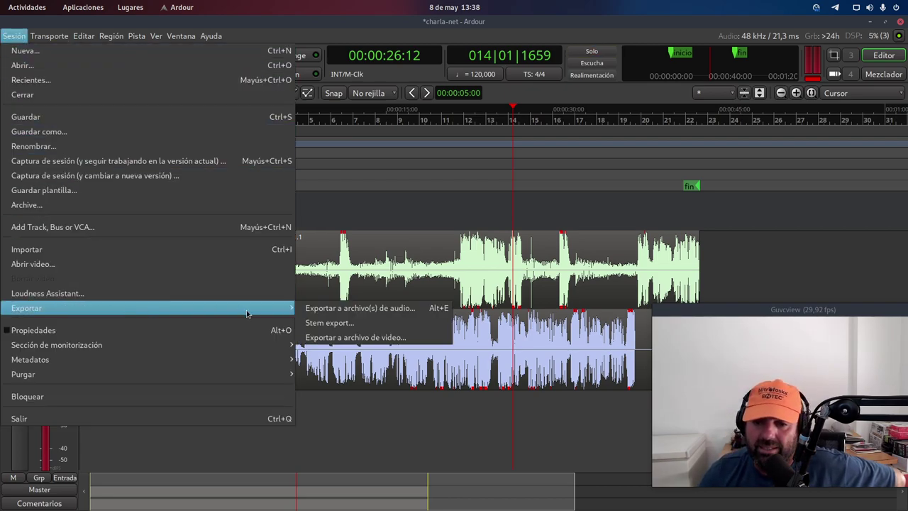
pyautogui.click(347, 309)
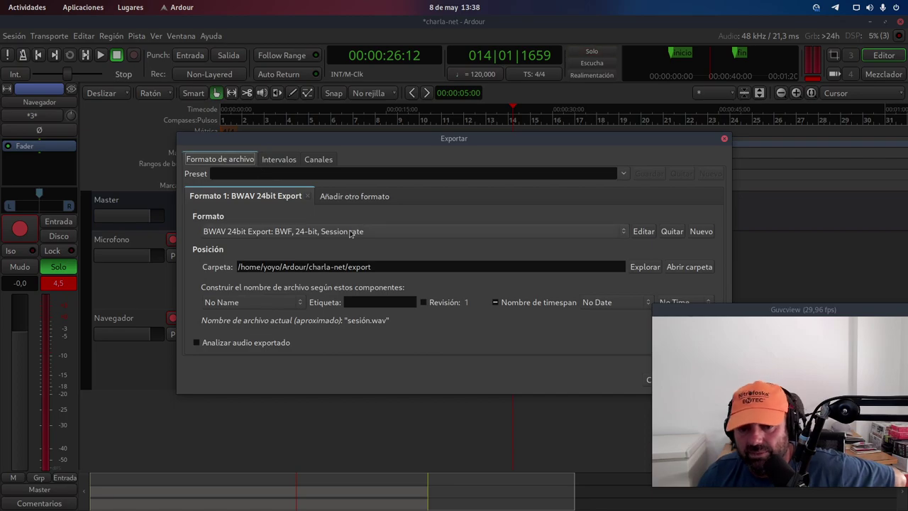
pyautogui.click(285, 231)
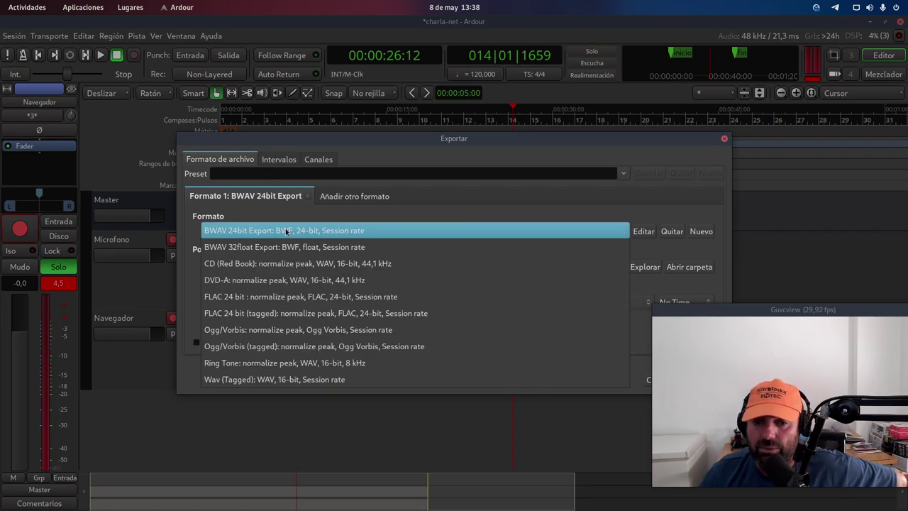
pyautogui.click(278, 164)
pyautogui.click(319, 162)
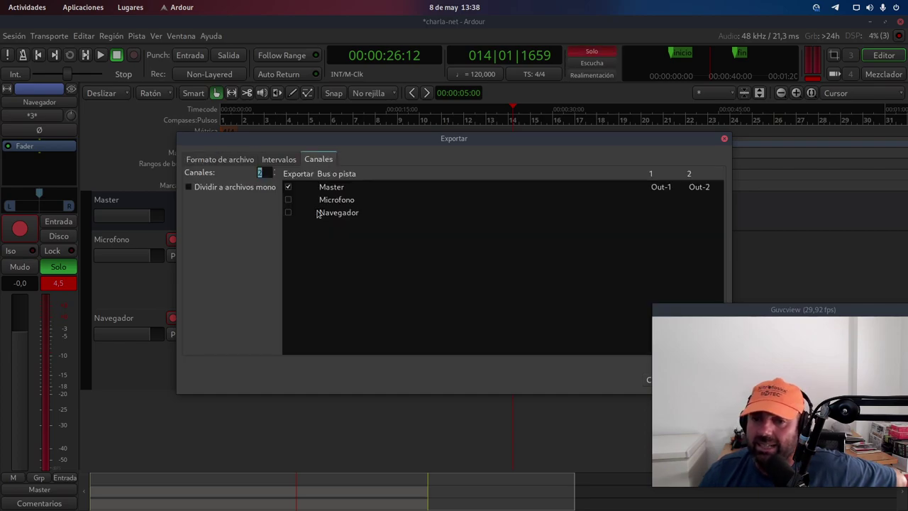
# Choose Microfono and Navegador instead of Master as the channels to export, and close the Exportar dialog without exporting
pyautogui.click(288, 200)
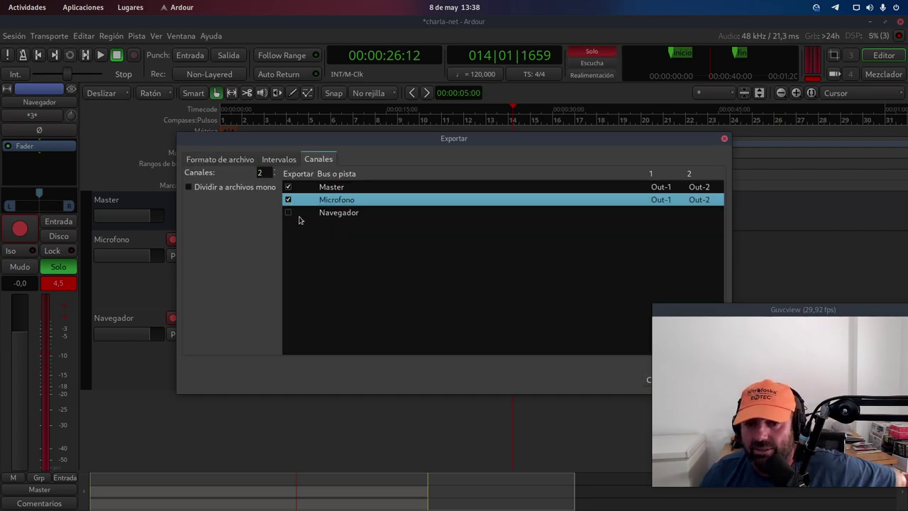
pyautogui.click(288, 212)
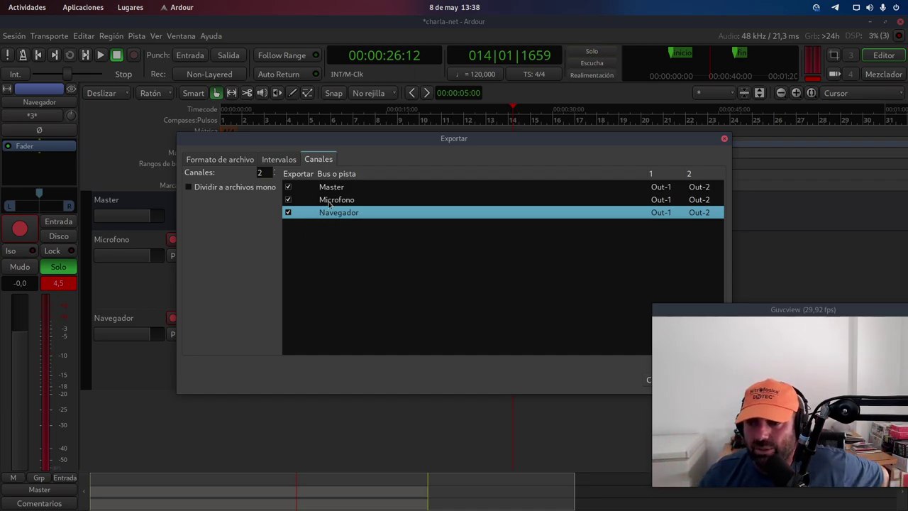
pyautogui.click(288, 188)
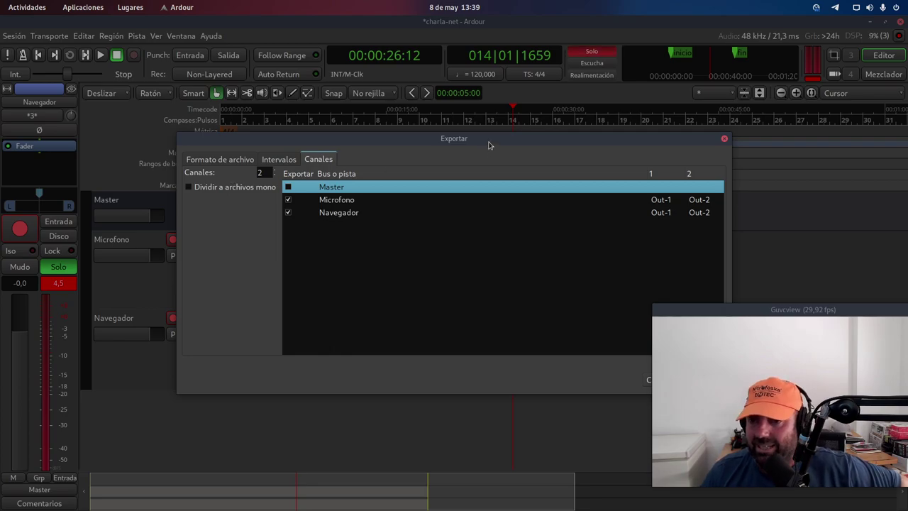
pyautogui.click(725, 138)
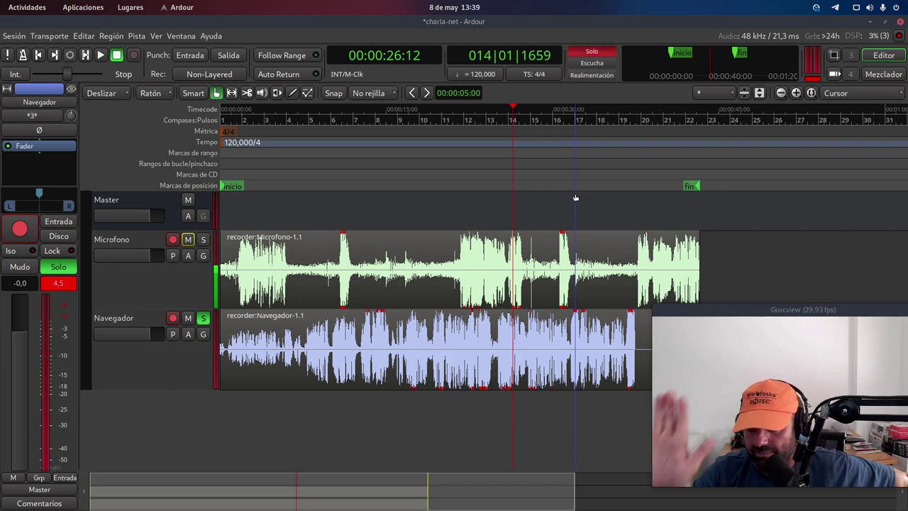
# Switch to OBS Studio on the third workspace
pyautogui.press('super')
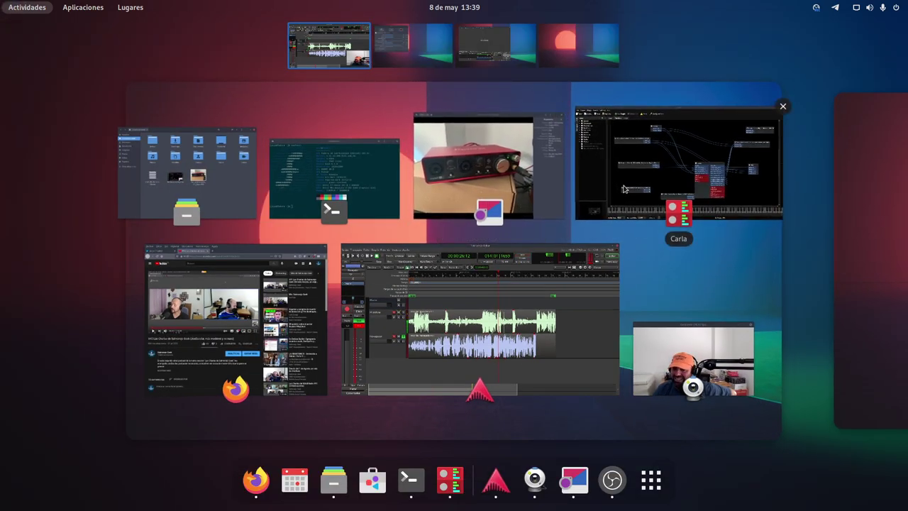
pyautogui.click(489, 61)
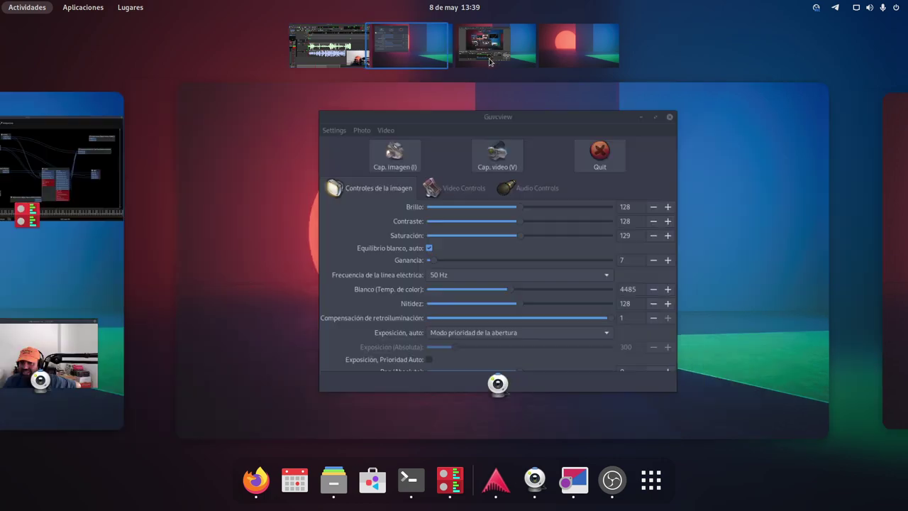
pyautogui.click(539, 270)
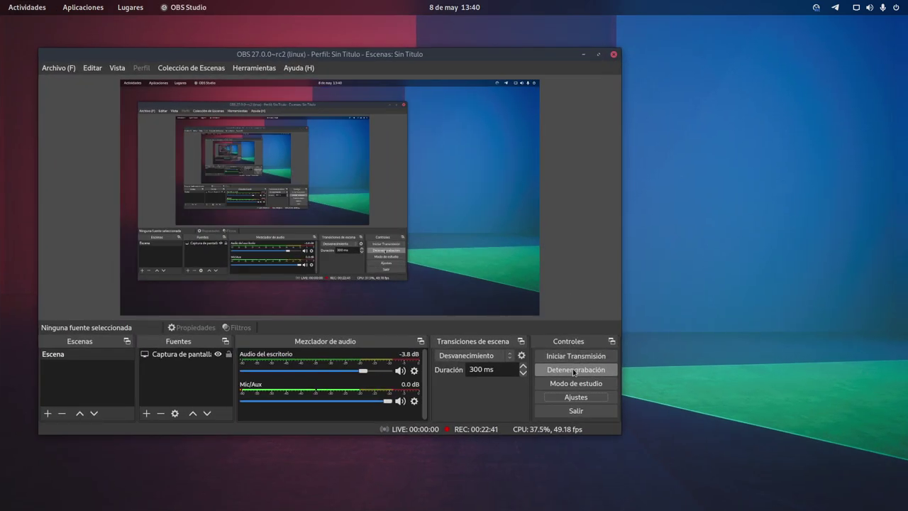